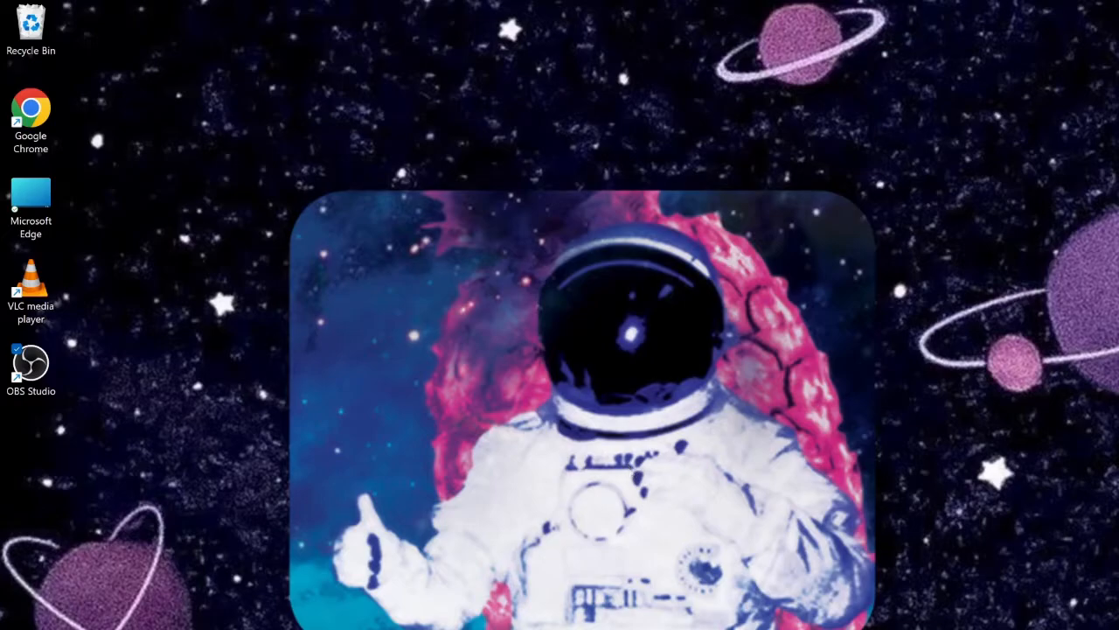
Open pixton.com in Microsoft Edge and bring up the sign-up options for an educator account
click(629, 626)
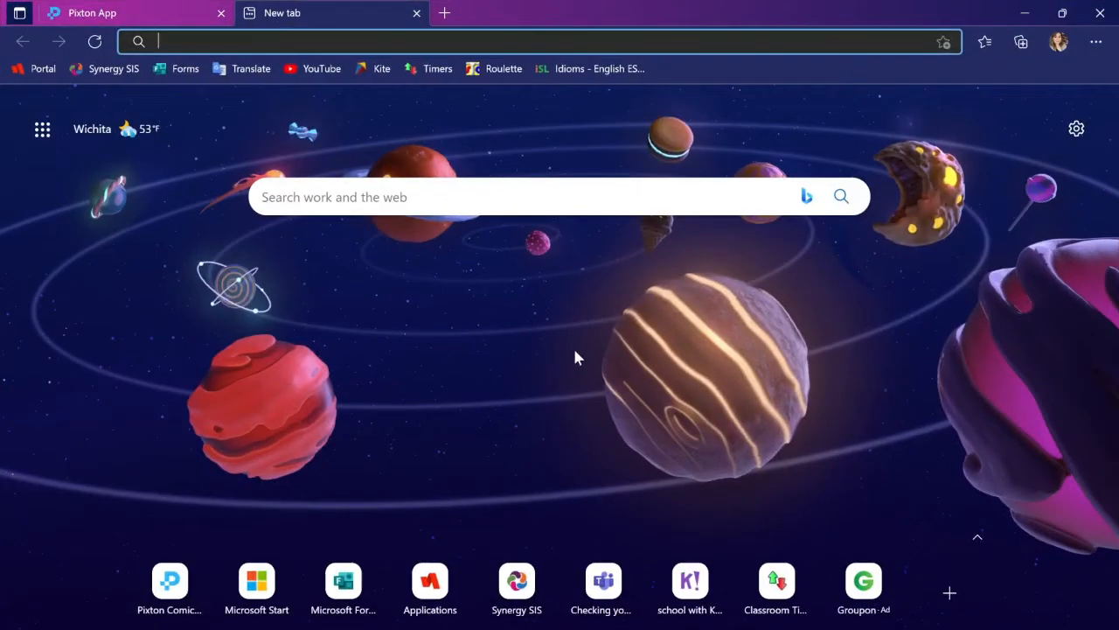
text(pixton)
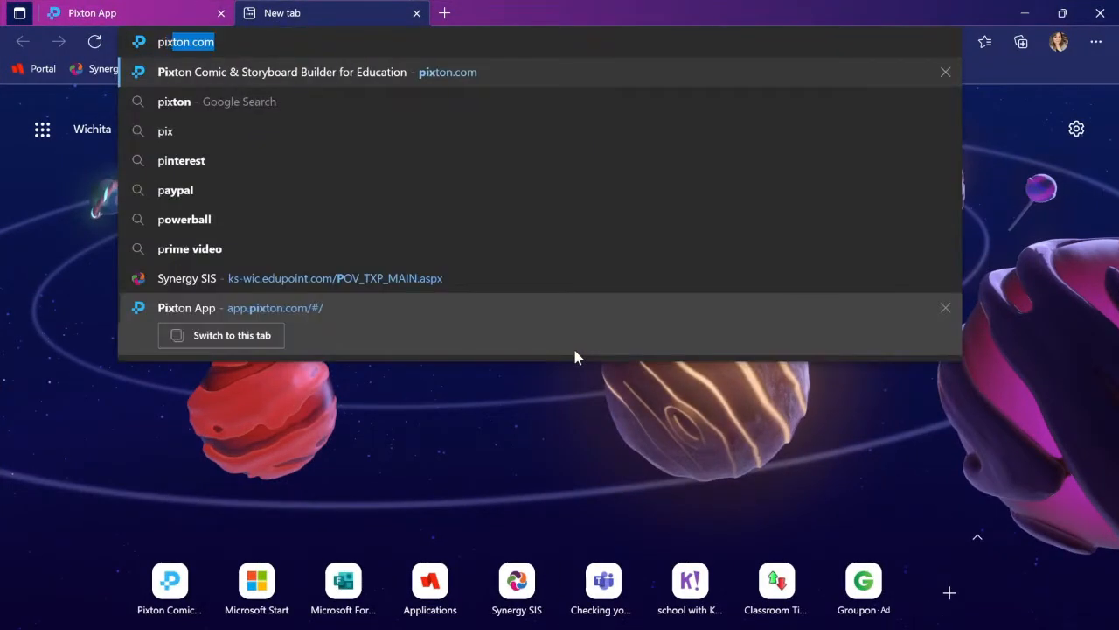
text(.co)
key(Return)
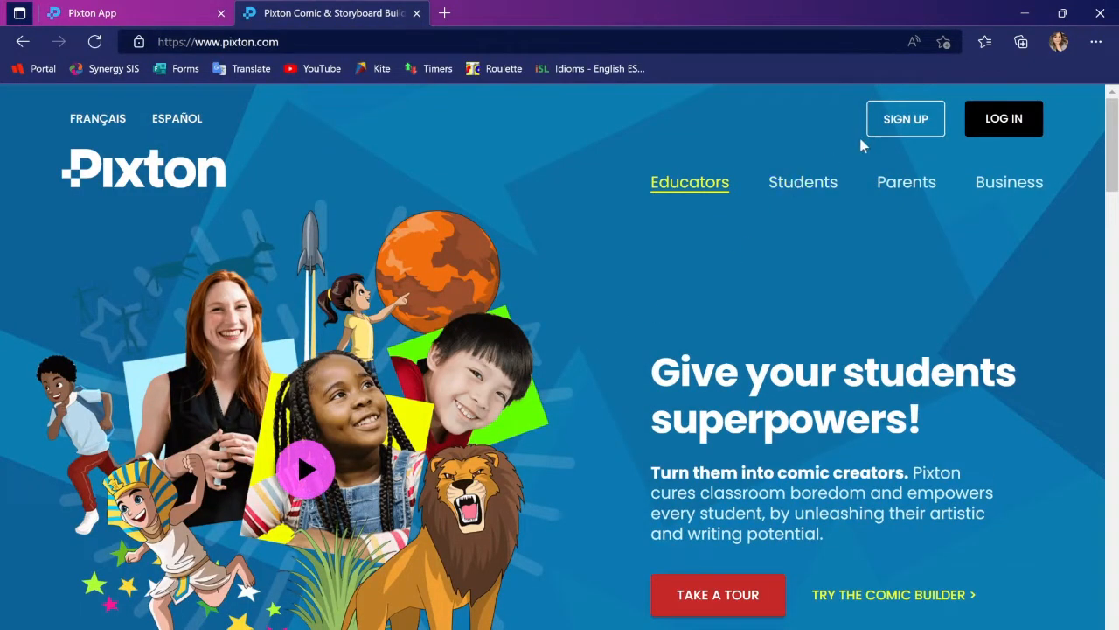
click(904, 123)
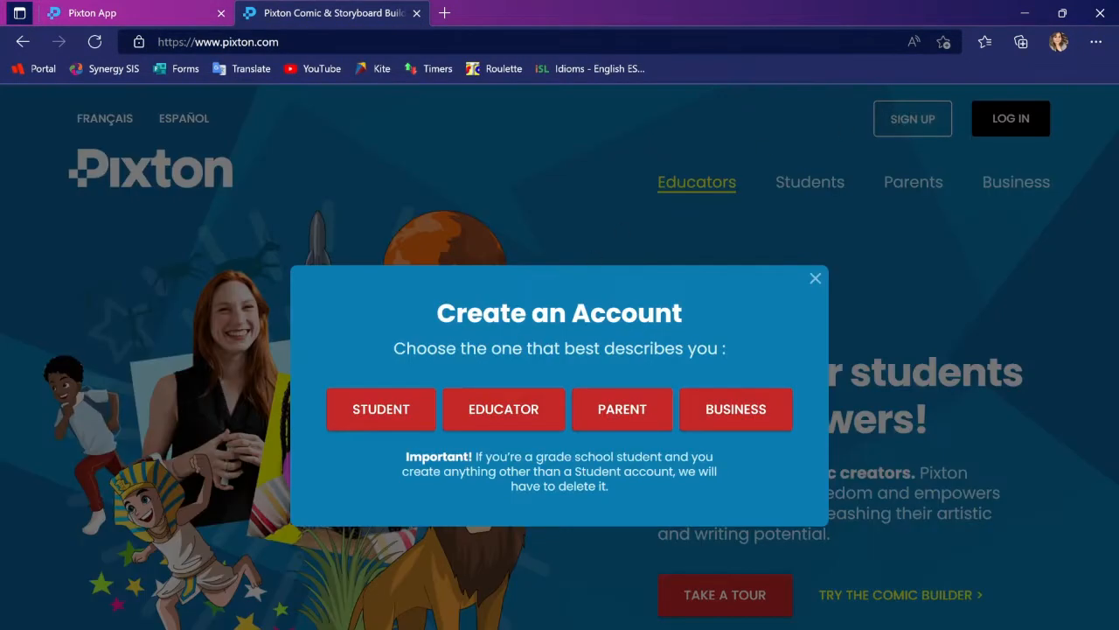
click(504, 418)
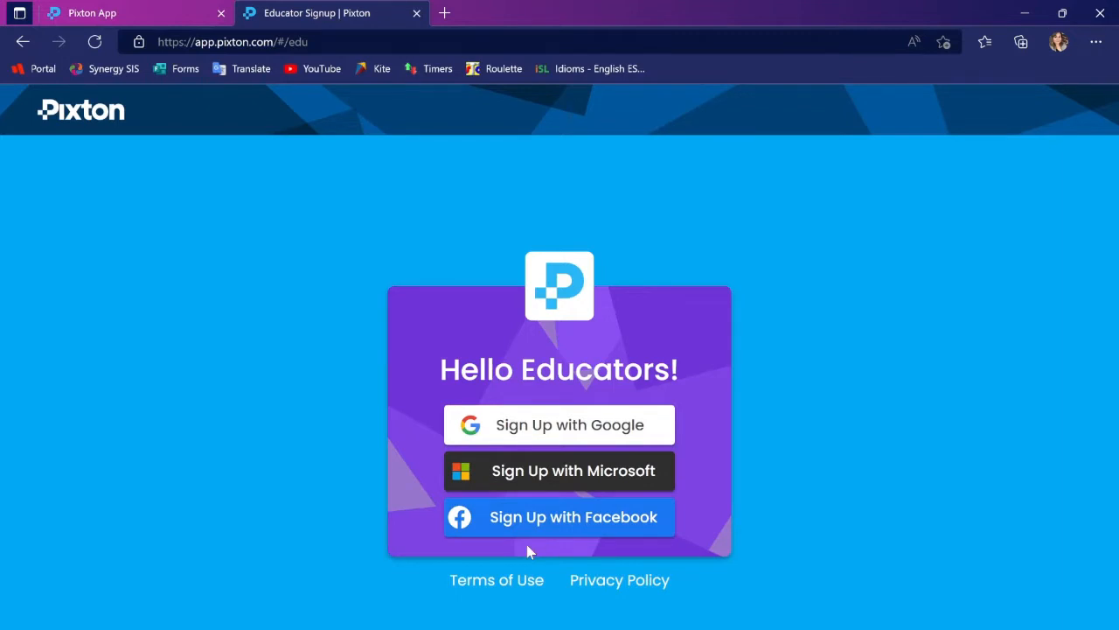
Switch to the signed-in Pixton educator account and start a first classroom named English 1
click(133, 18)
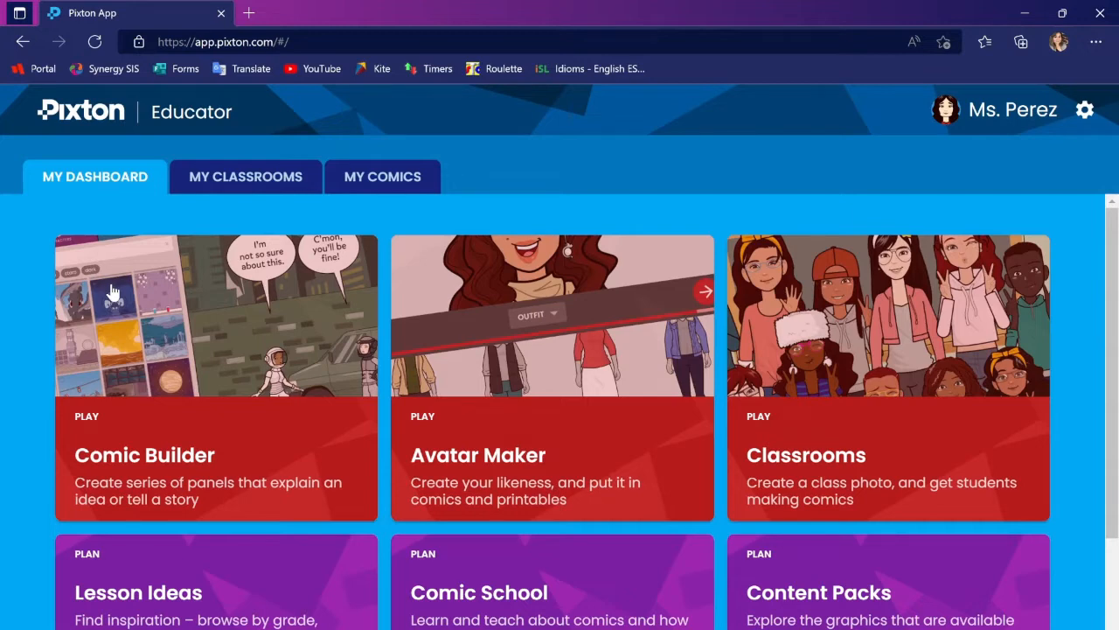
click(239, 190)
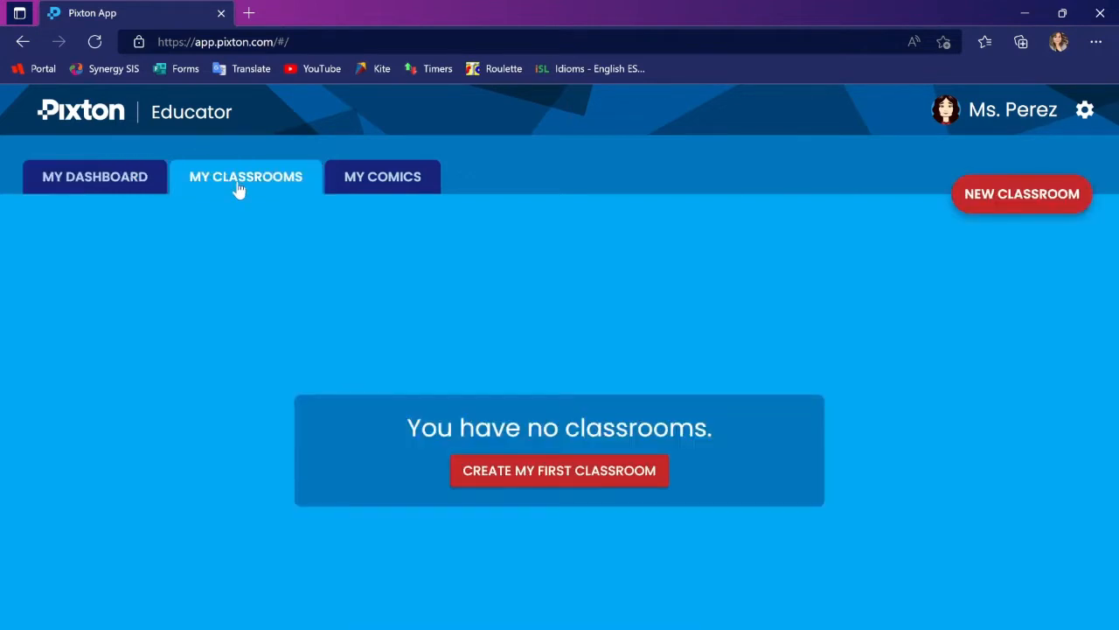
click(525, 472)
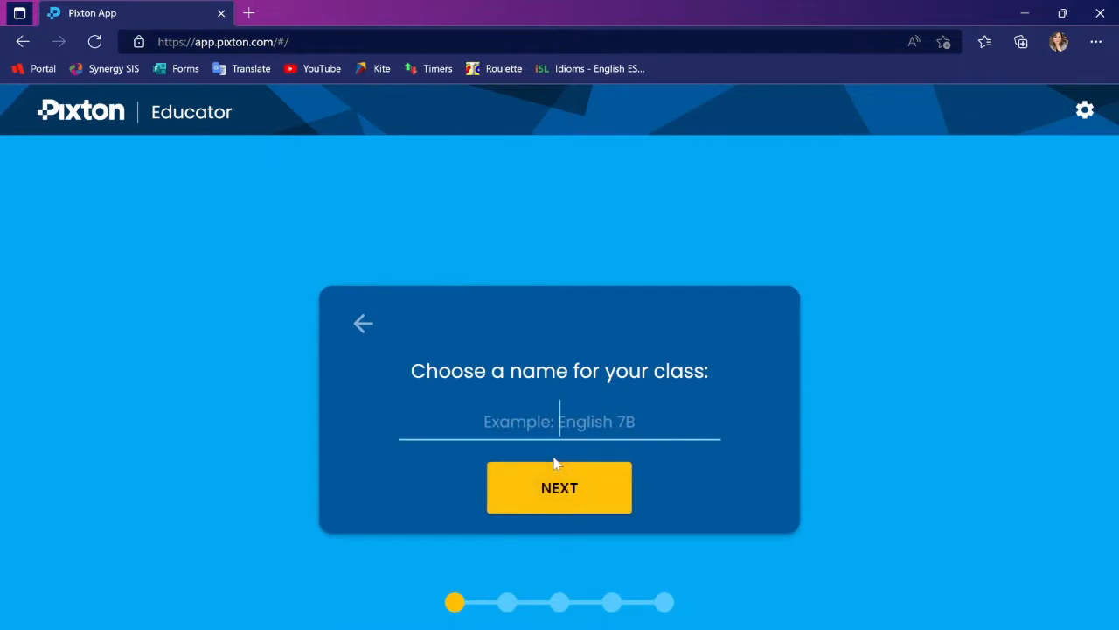
text(English 1)
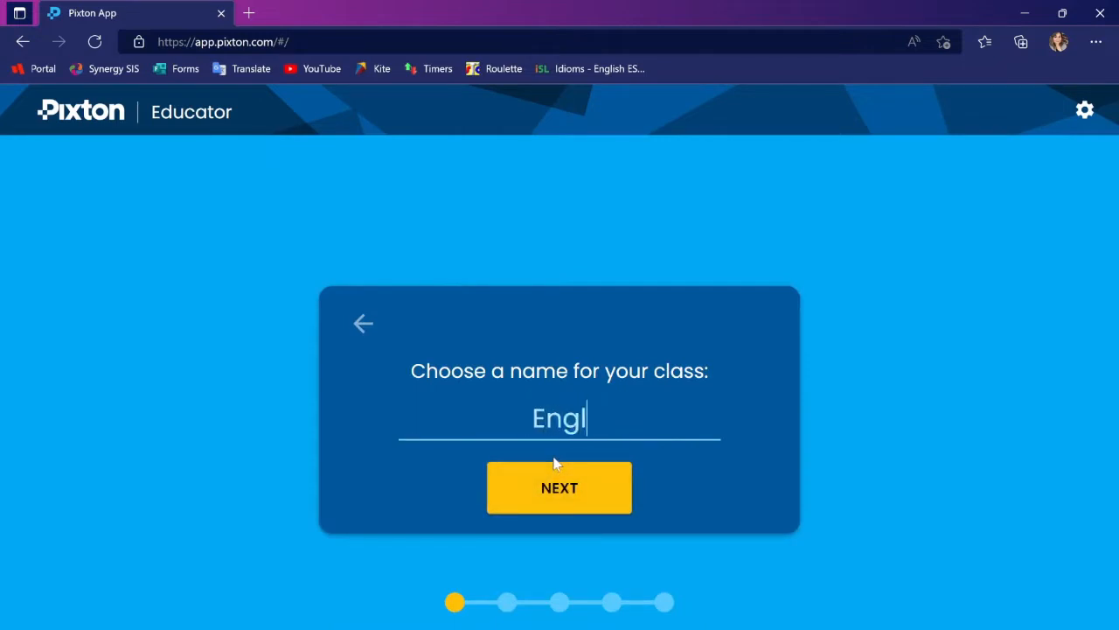
click(564, 489)
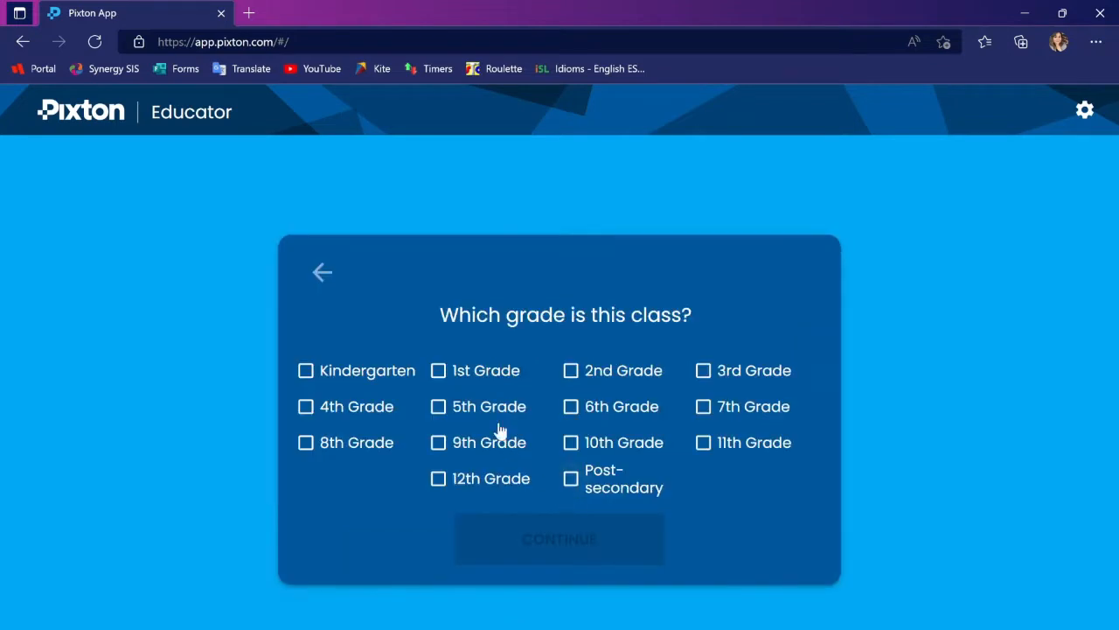
Set the class to 9th Grade with English / Language Arts as its subject
click(439, 446)
click(530, 526)
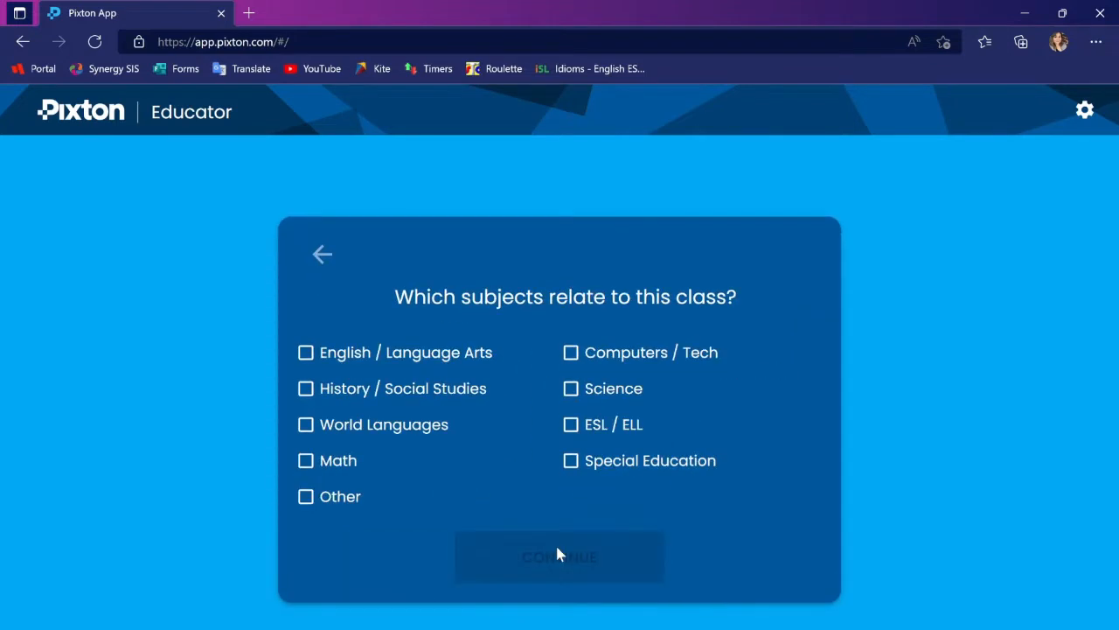
click(310, 354)
click(542, 574)
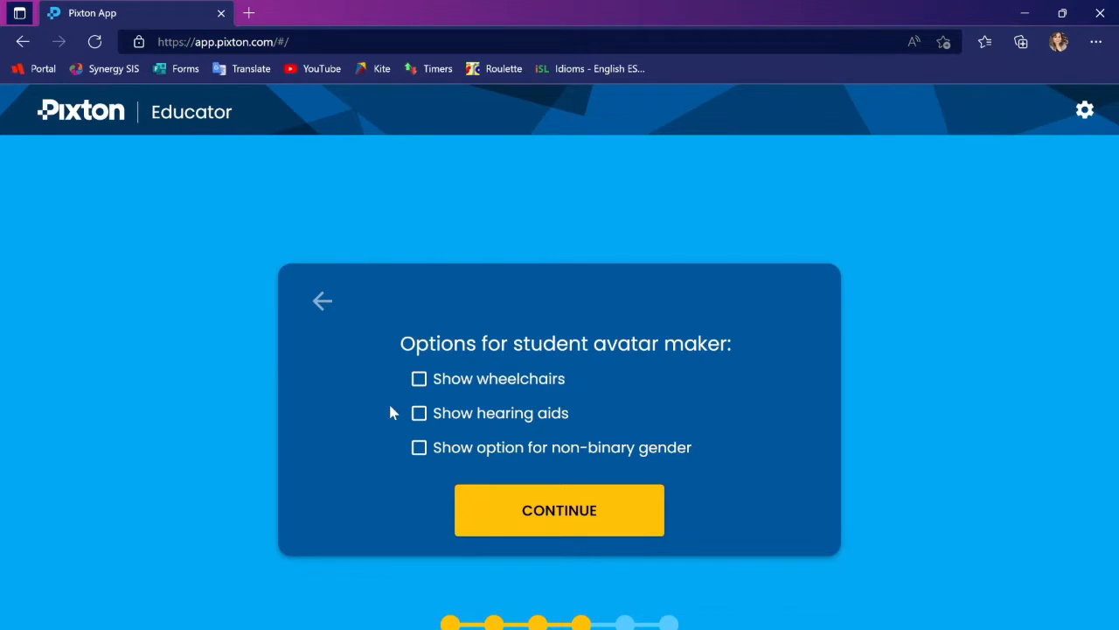
Enable wheelchairs, hearing aids and the non-binary gender option for the student avatar maker
click(419, 377)
click(418, 415)
click(419, 448)
click(537, 520)
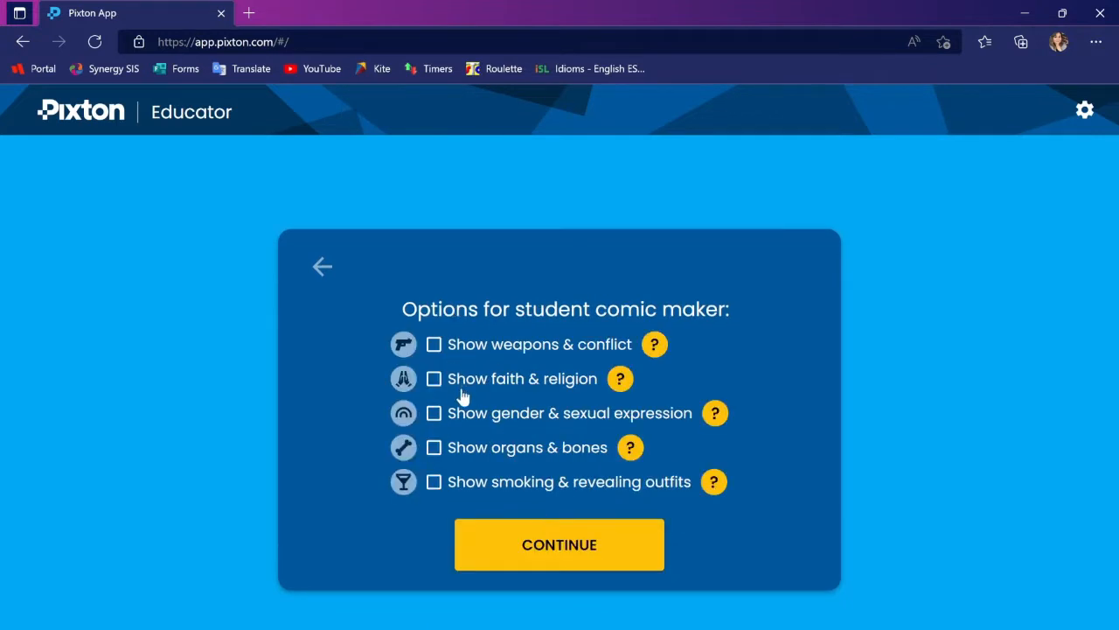
Leave all student comic maker options unchecked and have students join using their Microsoft IDs, dismissing the join link
click(522, 558)
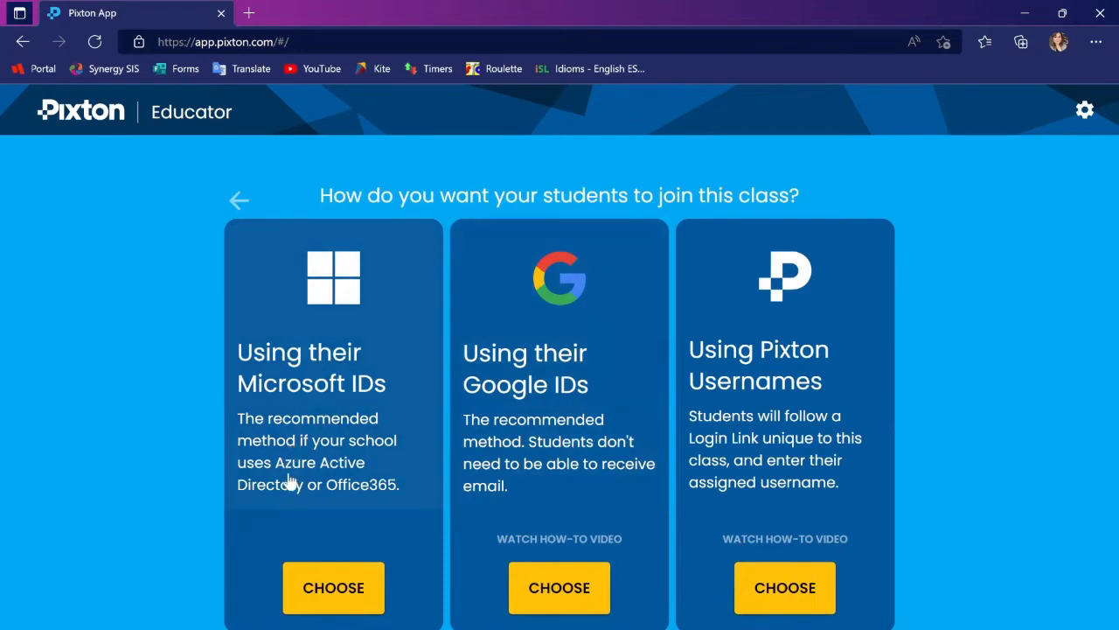
click(305, 604)
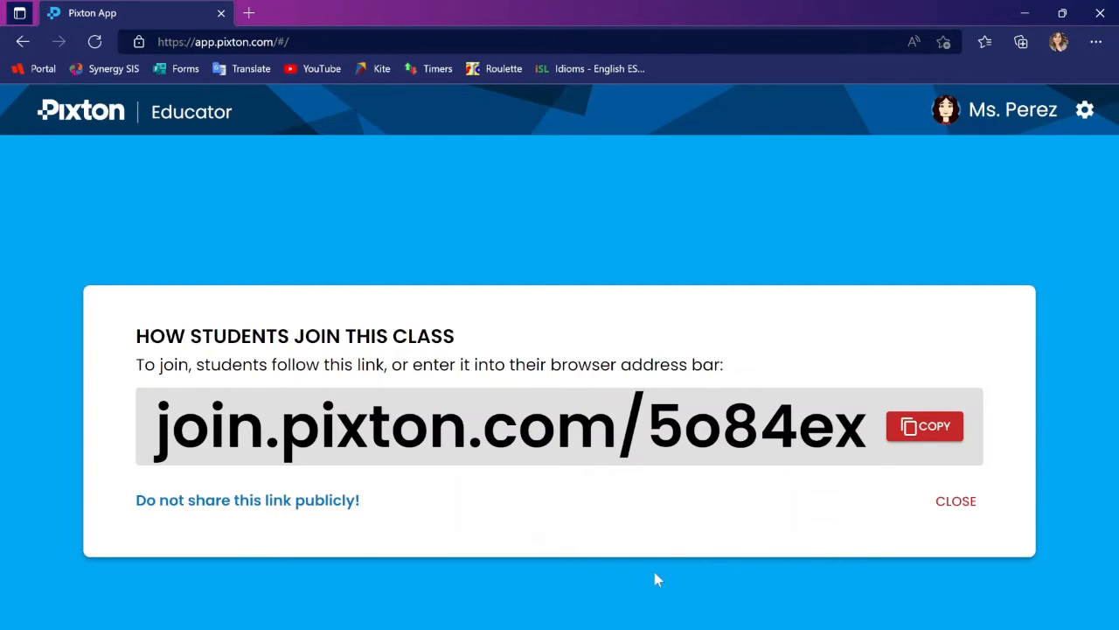
click(957, 505)
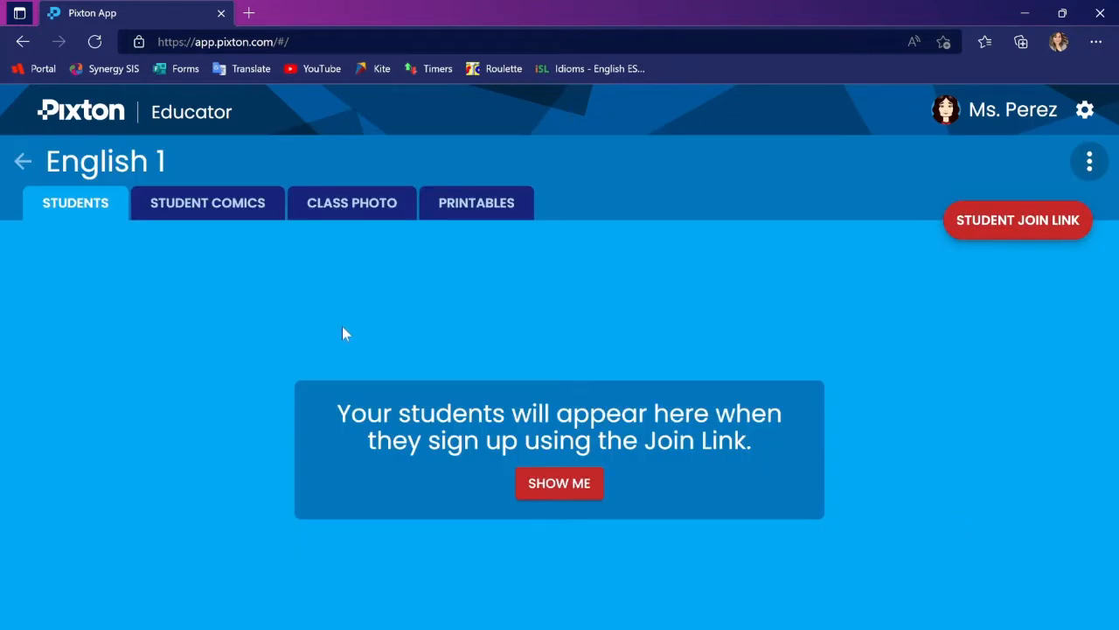
Look through the English 1 classroom's student comics, class photo and printables, ending on the student list
click(206, 210)
click(355, 195)
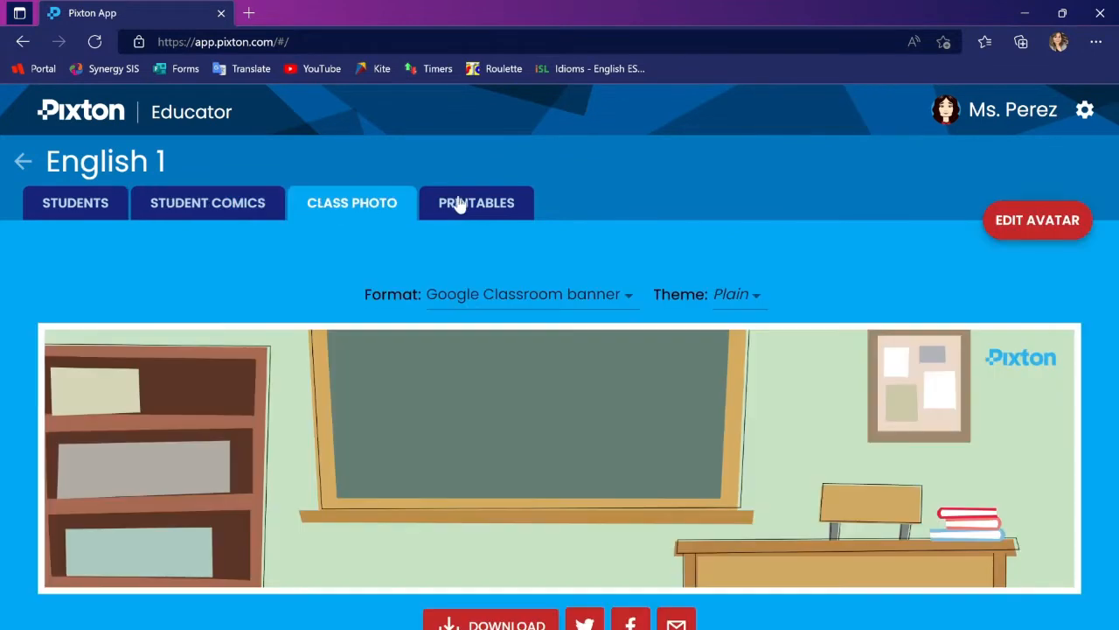
click(473, 208)
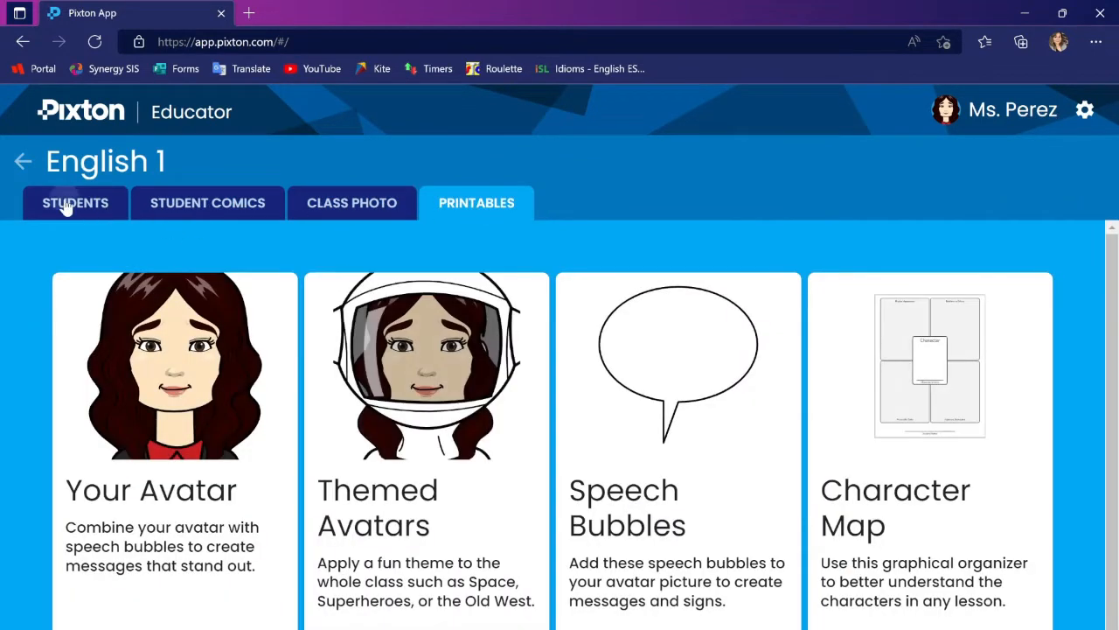
click(67, 203)
Open the teacher's avatar editor and examine its customization categories, such as pose, height, wheelchair and eye shadow
click(947, 116)
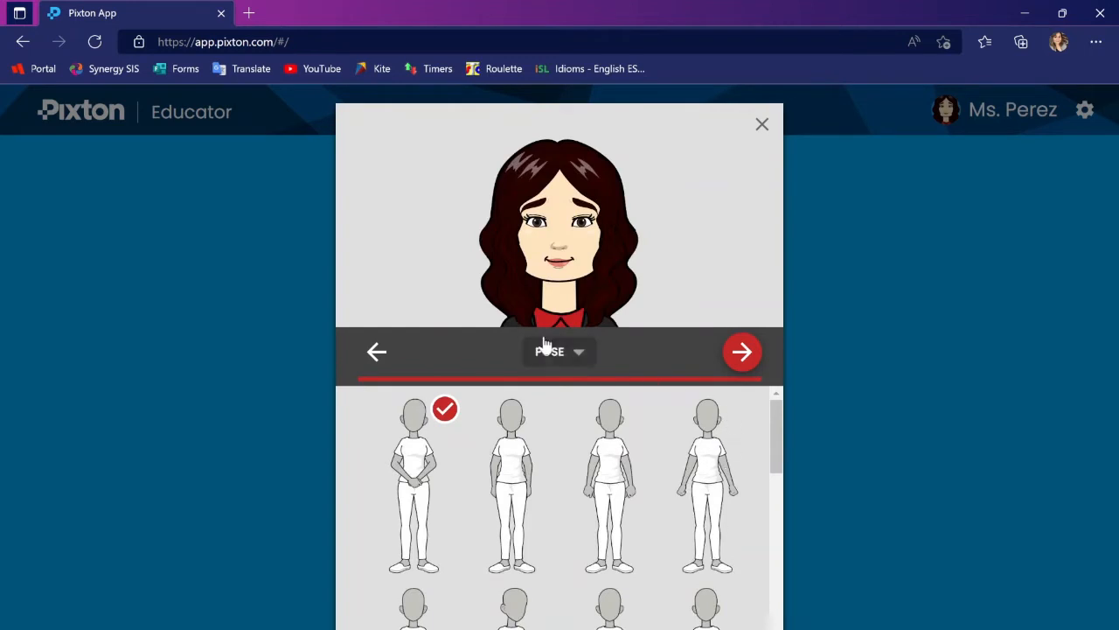
click(374, 354)
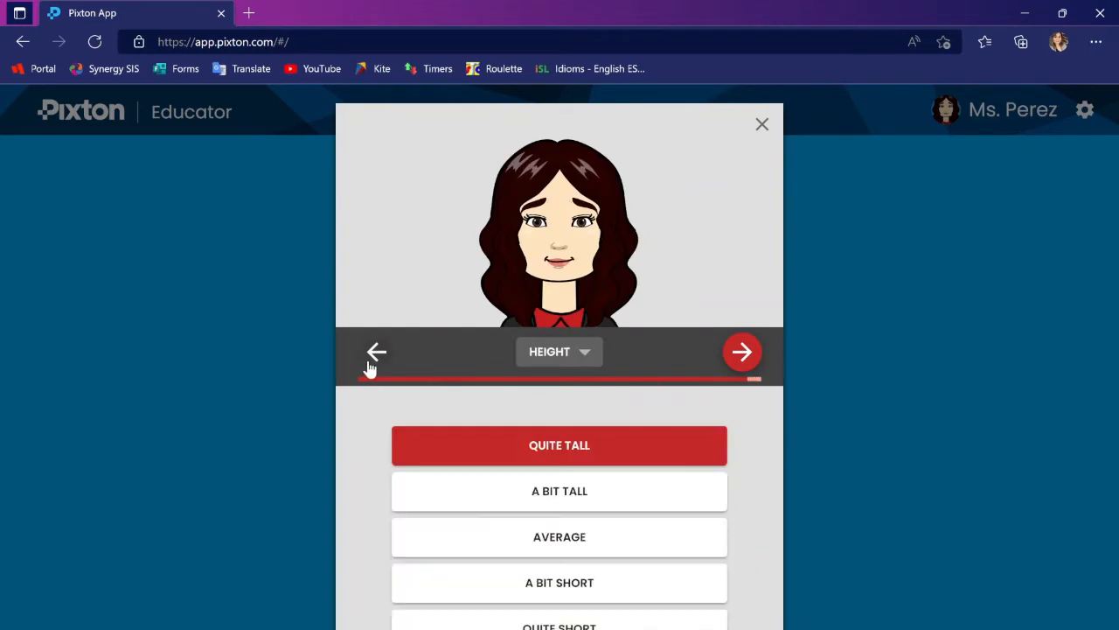
click(375, 354)
click(374, 354)
click(374, 354)
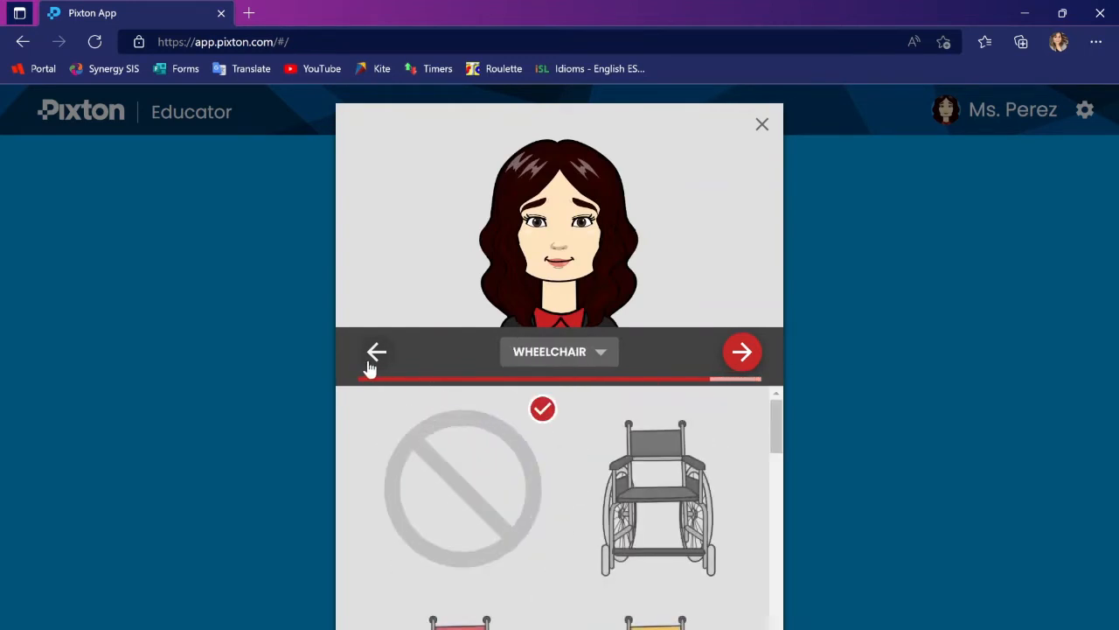
click(369, 362)
click(369, 362)
click(369, 362)
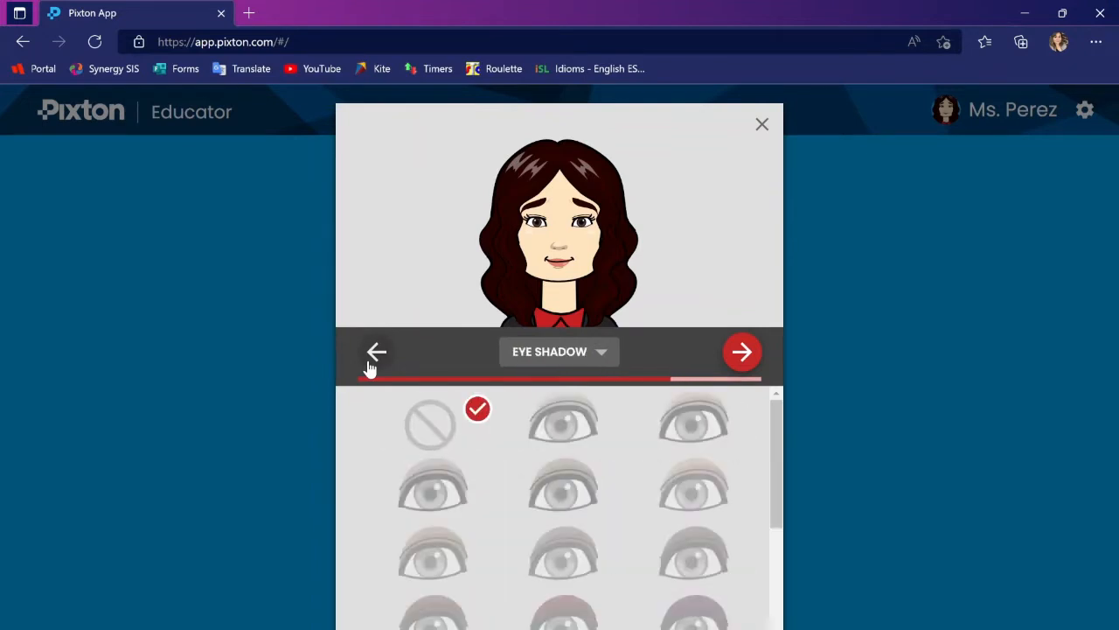
click(745, 357)
click(747, 360)
click(747, 361)
click(749, 362)
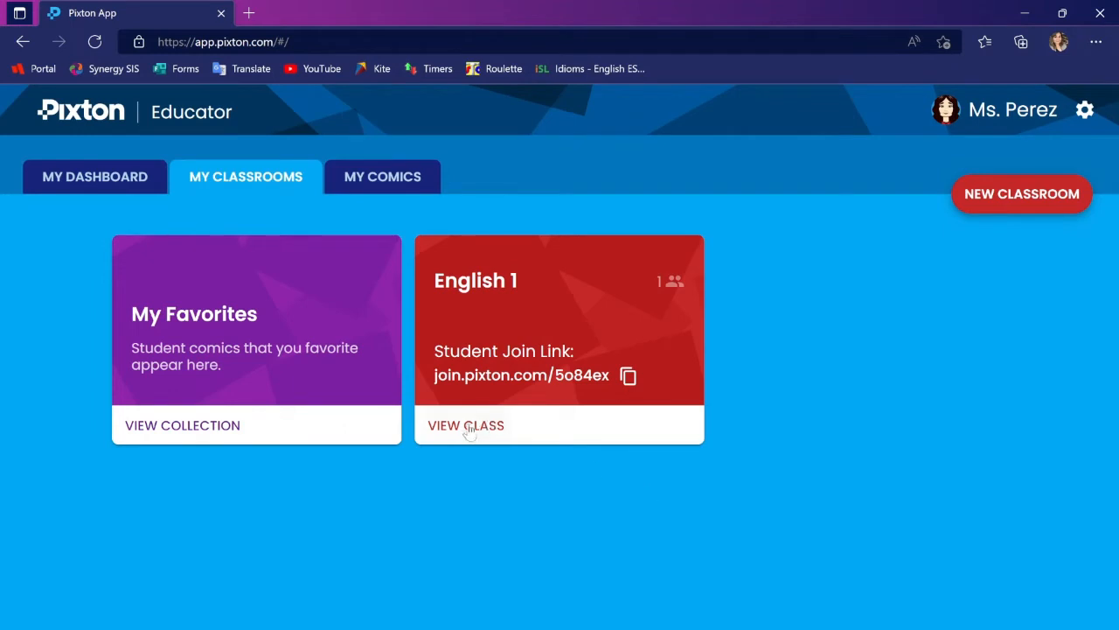
View the English 1 class's joined students, its student comics and the class photo
click(466, 426)
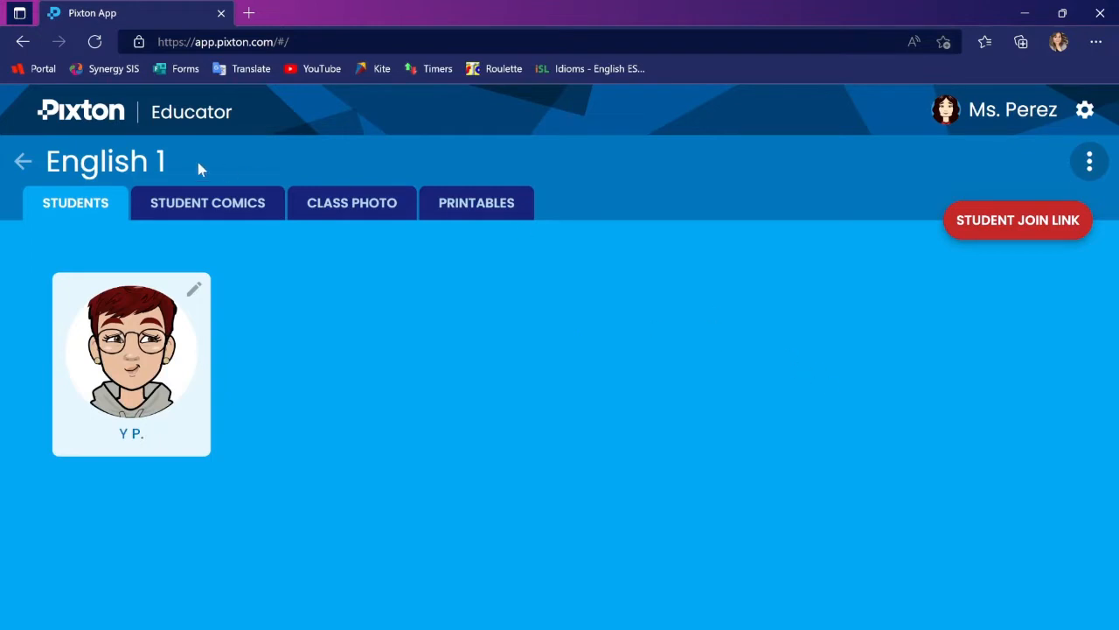
click(248, 215)
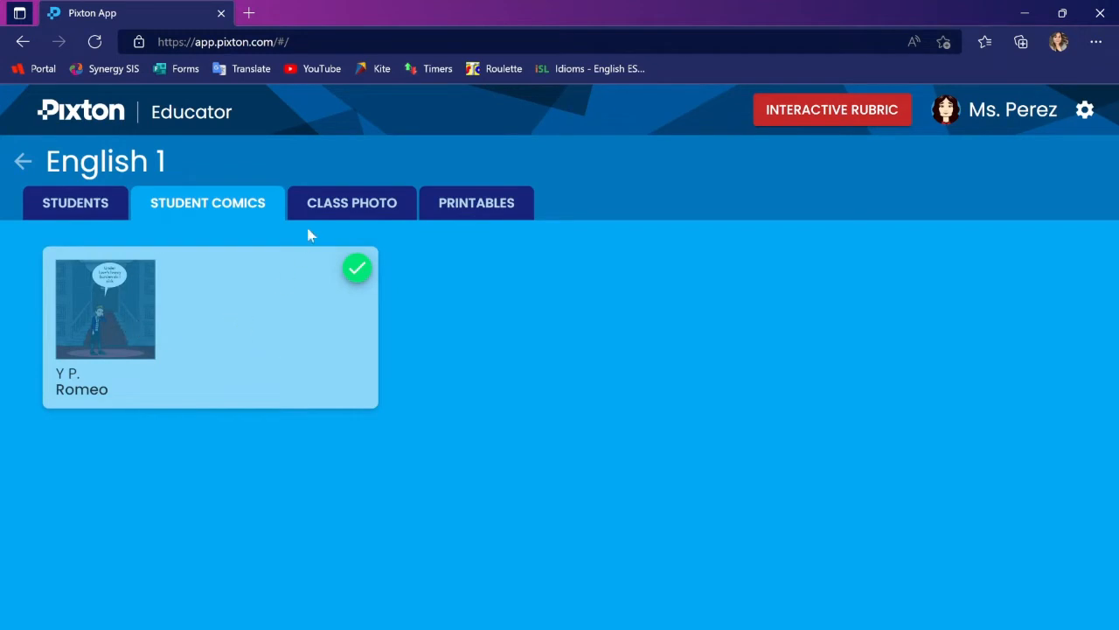
click(340, 205)
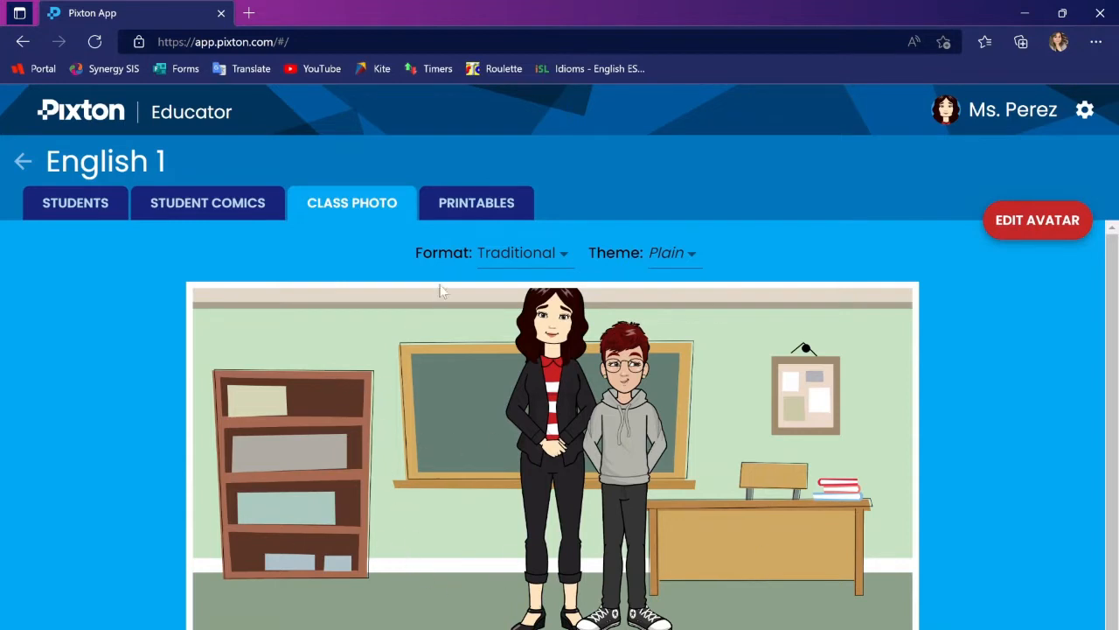
Open the student comic Romeo and mark it as a favorite
click(207, 213)
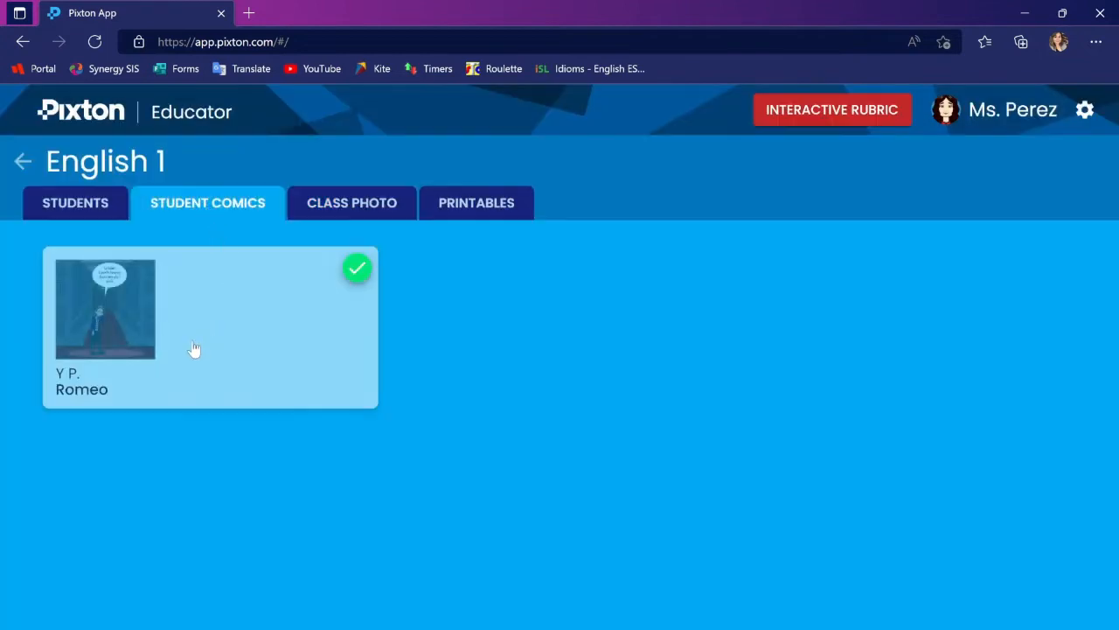
click(138, 310)
click(134, 342)
click(909, 163)
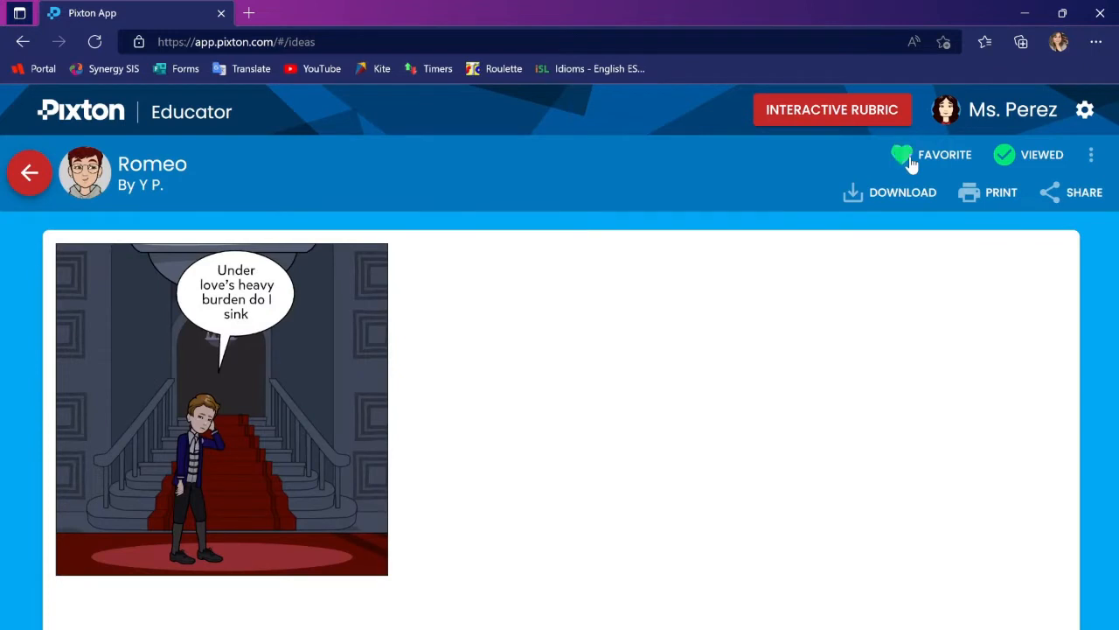
View the My Favorites collection of student comics and return to the classroom overview
click(41, 185)
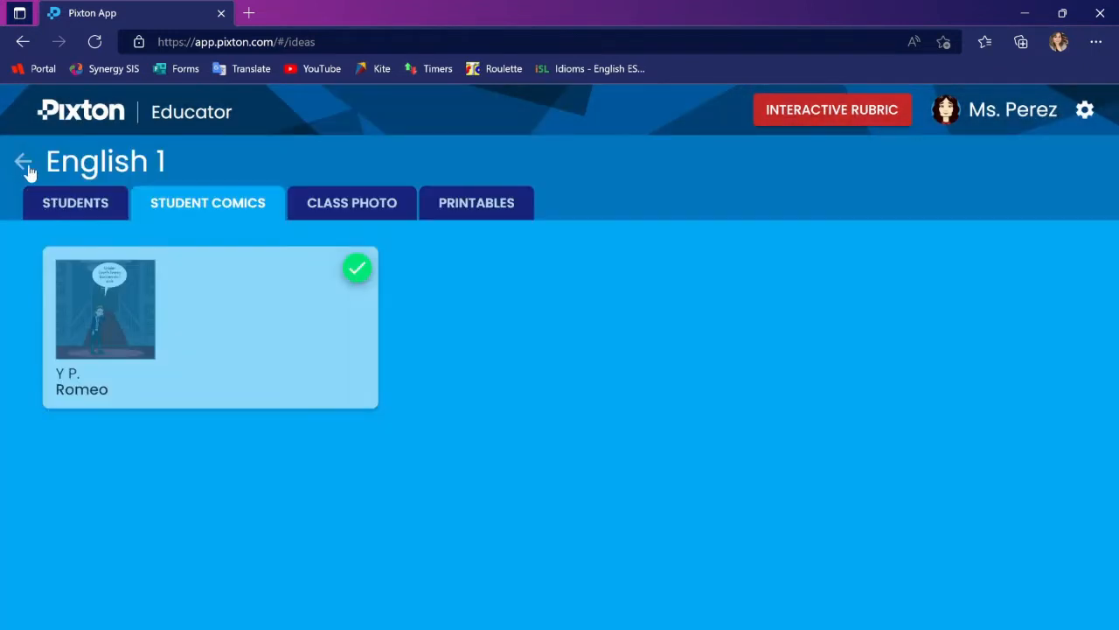
click(26, 168)
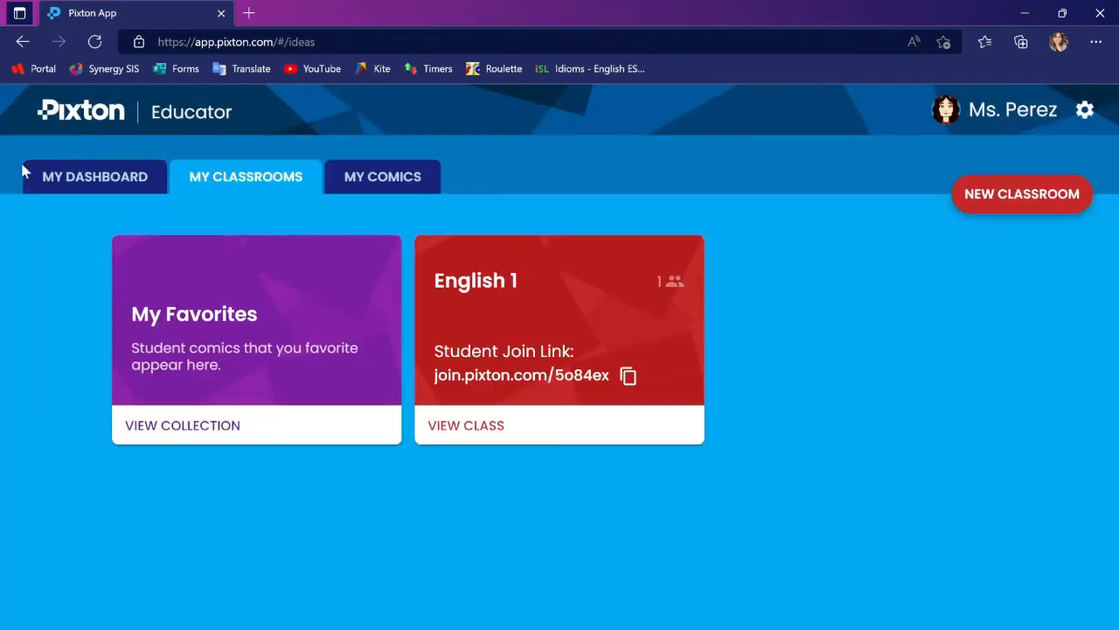
click(171, 439)
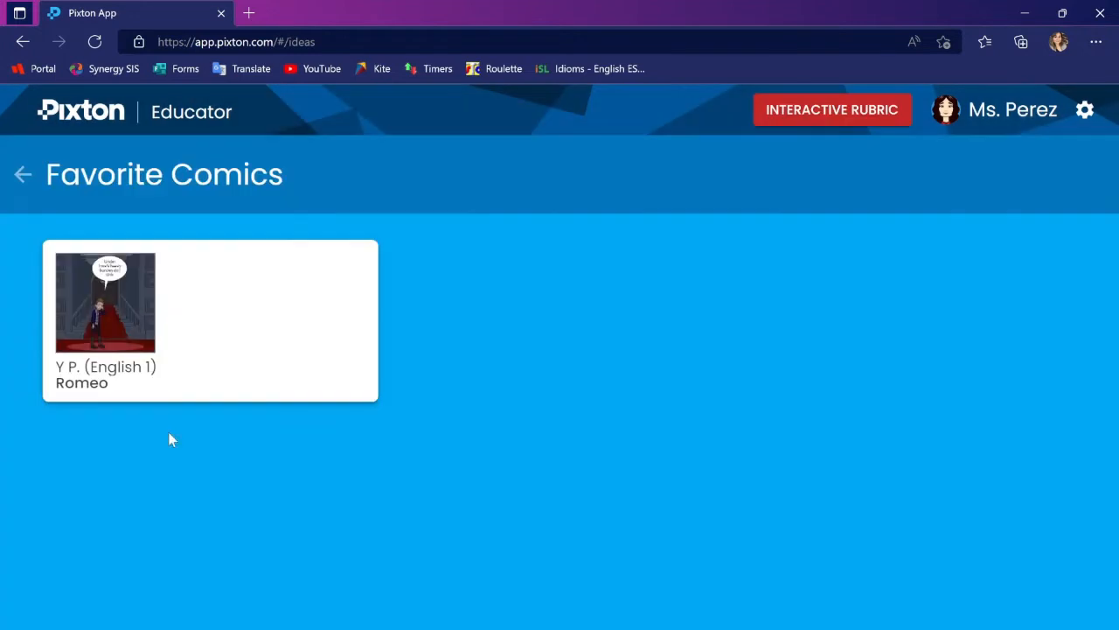
click(12, 174)
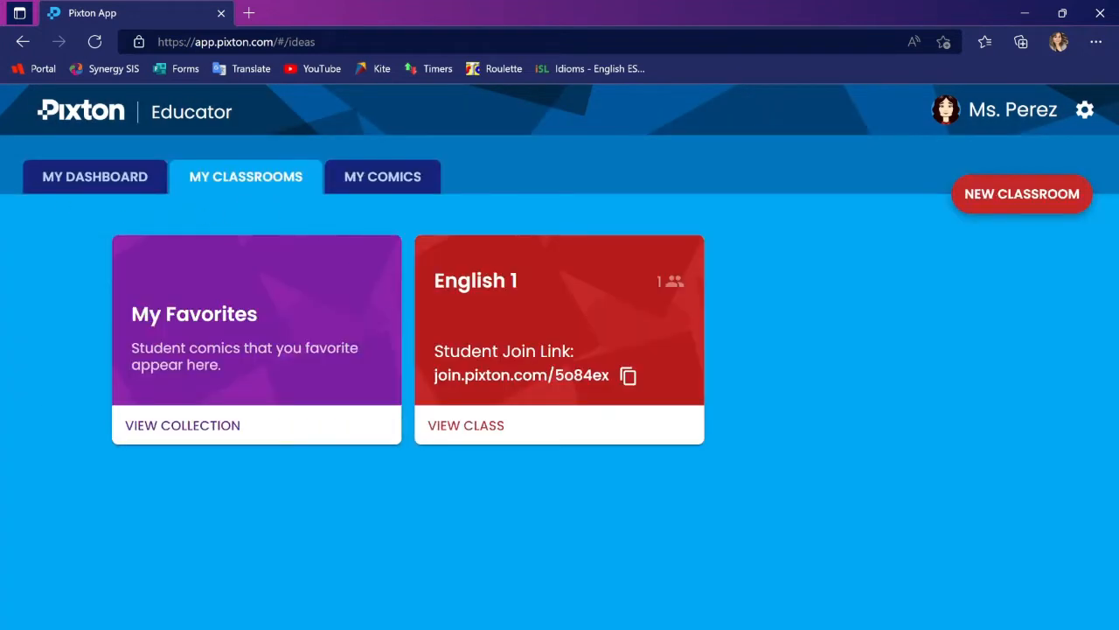
Create a blank comic from scratch with the Comic Builder
click(87, 175)
click(175, 494)
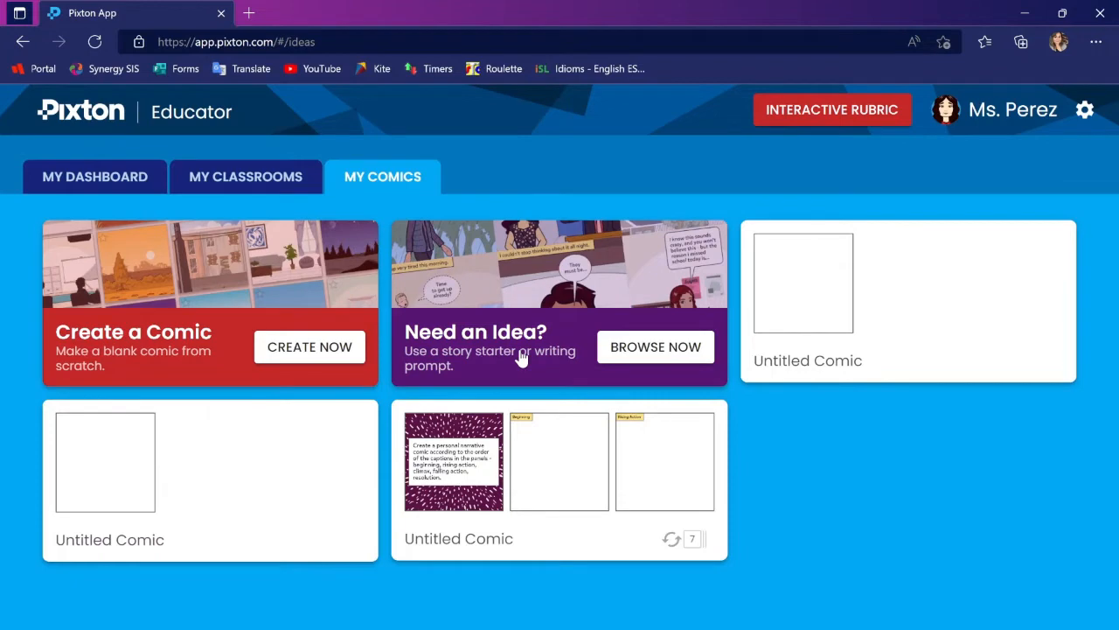
click(297, 346)
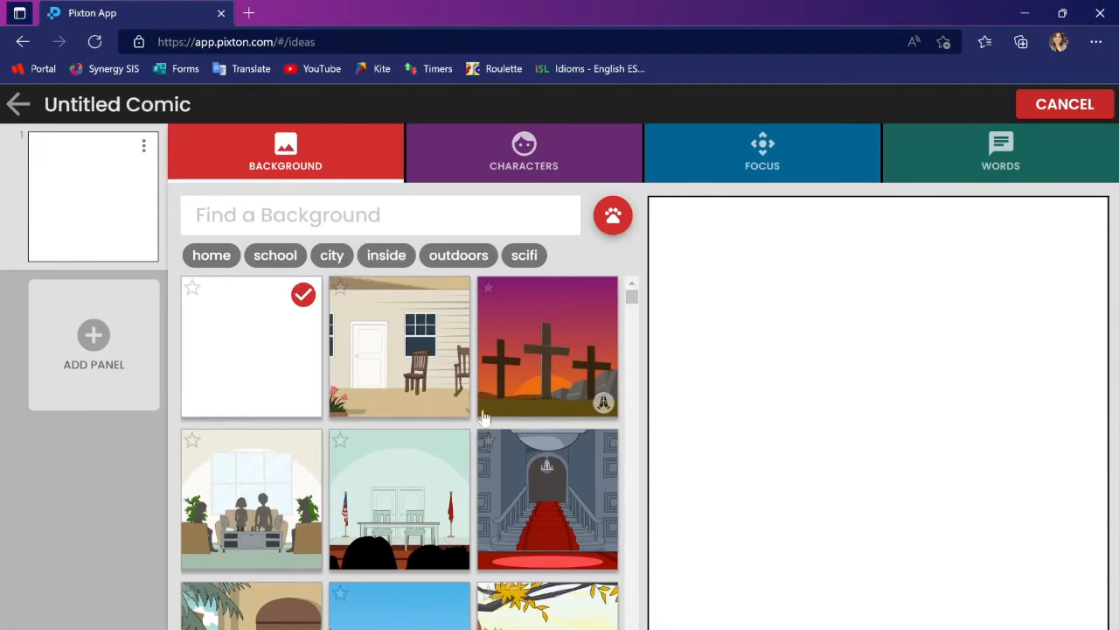
Set the panel's background to the bright living room with hanging globe lamps and a large window
mouse_move(633, 296)
mouse_down()
mouse_move(633, 319)
mouse_move(631, 295)
mouse_up()
scroll(464, 572, down, 8)
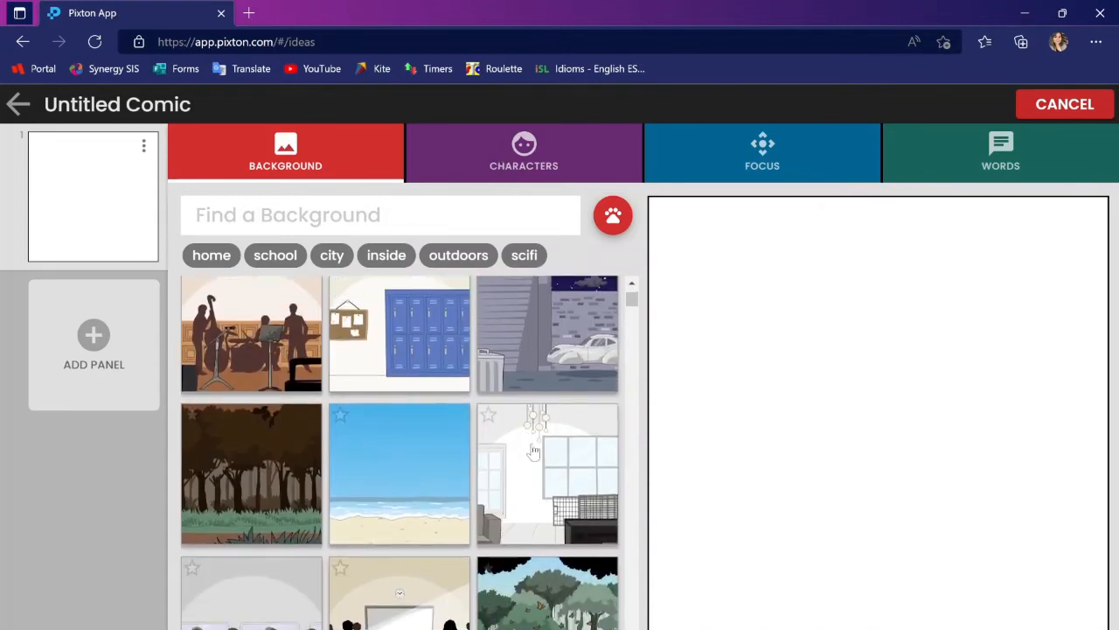
click(547, 494)
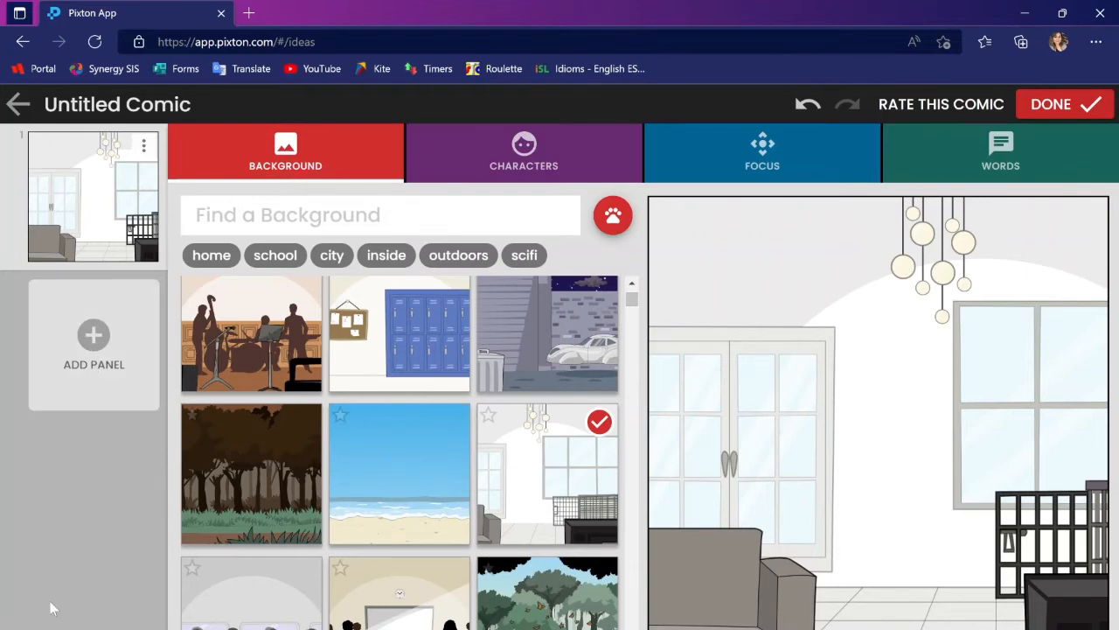
Add the blonde woman in the green jacket and long dark skirt, and frame her with regular focus 7
click(458, 160)
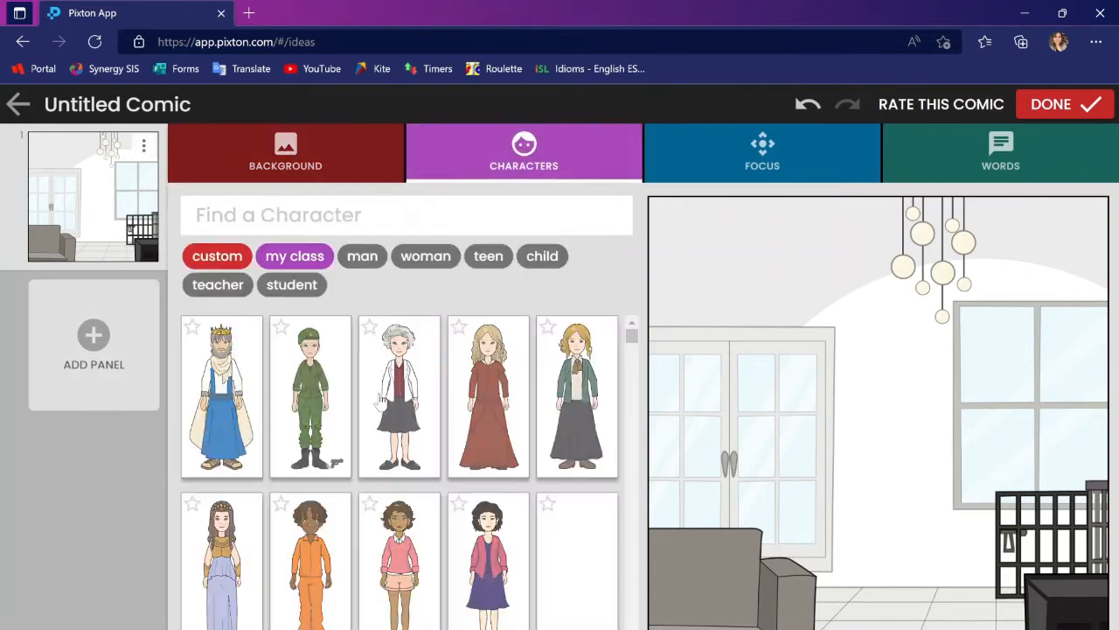
click(559, 428)
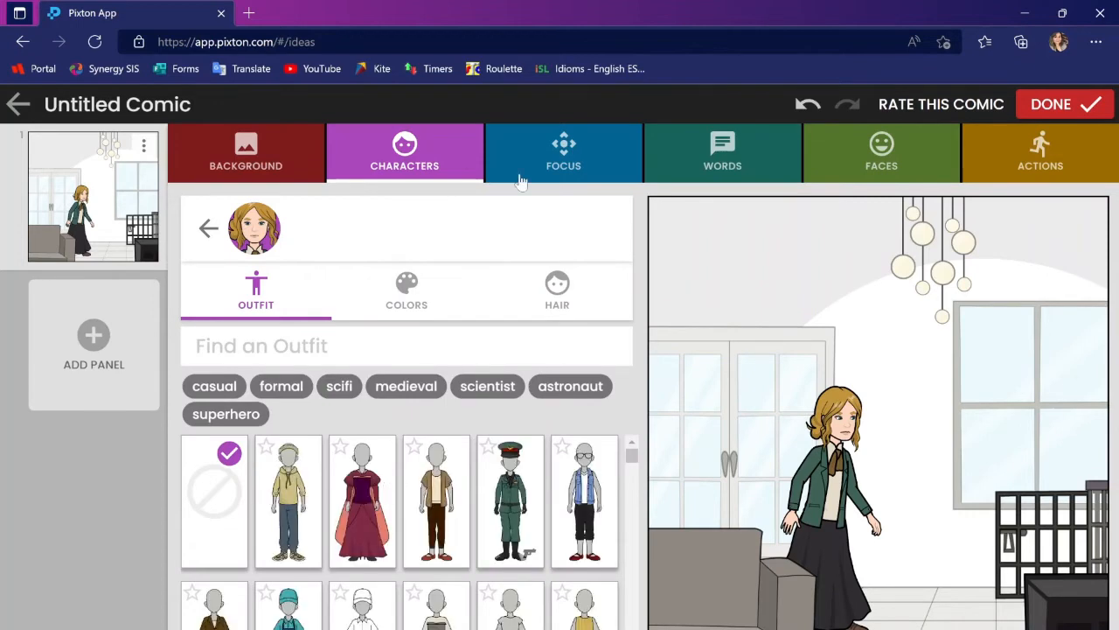
click(576, 157)
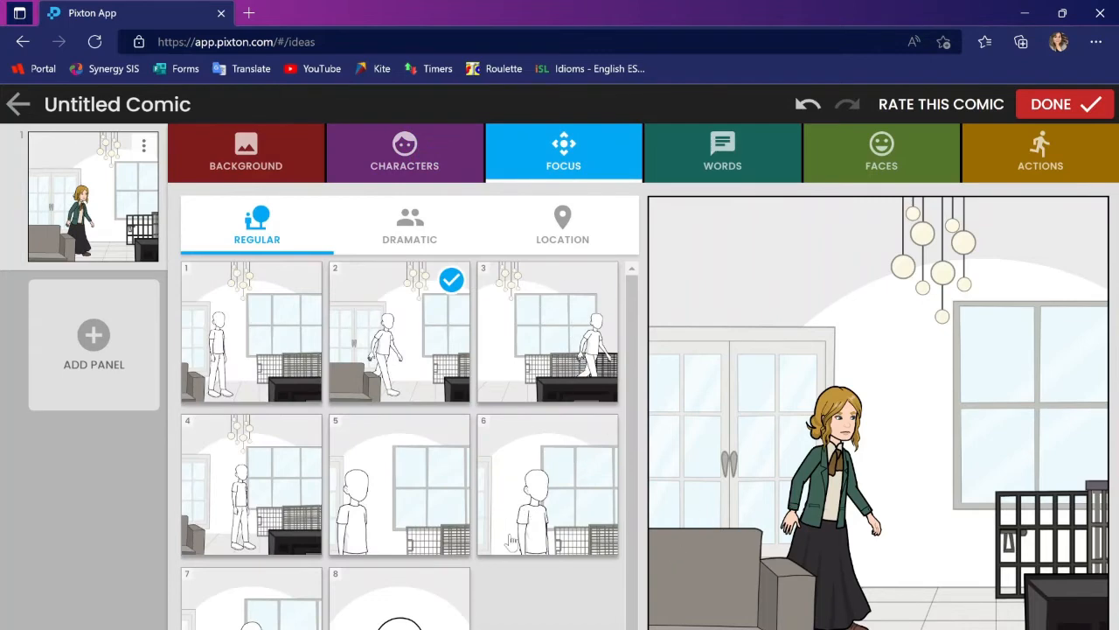
click(251, 603)
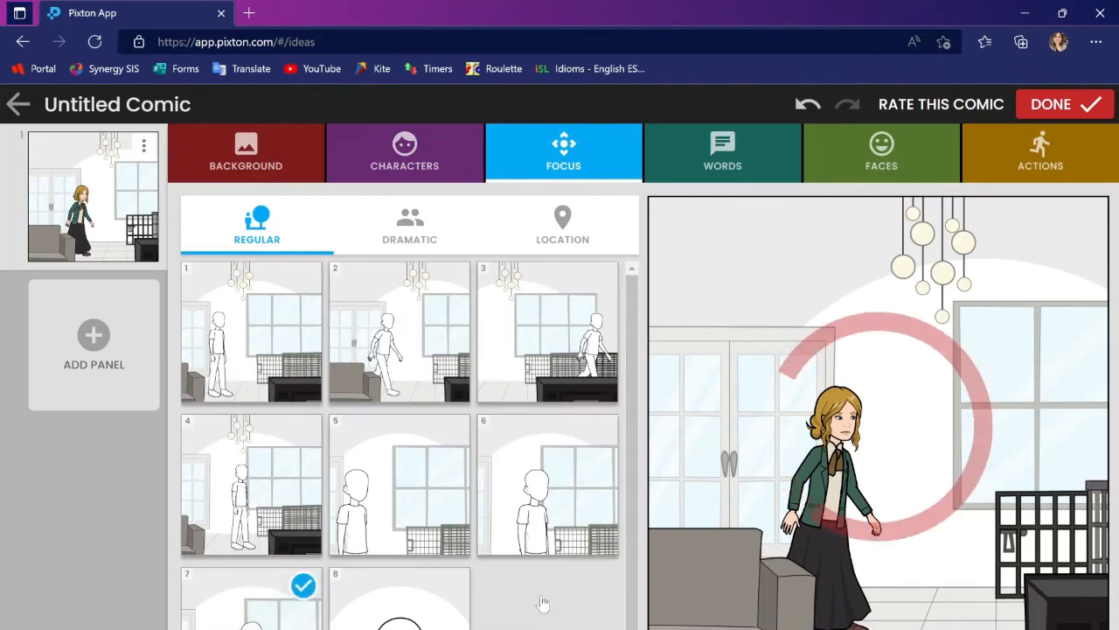
Give the woman a speech bubble reading "testing 123"
click(722, 142)
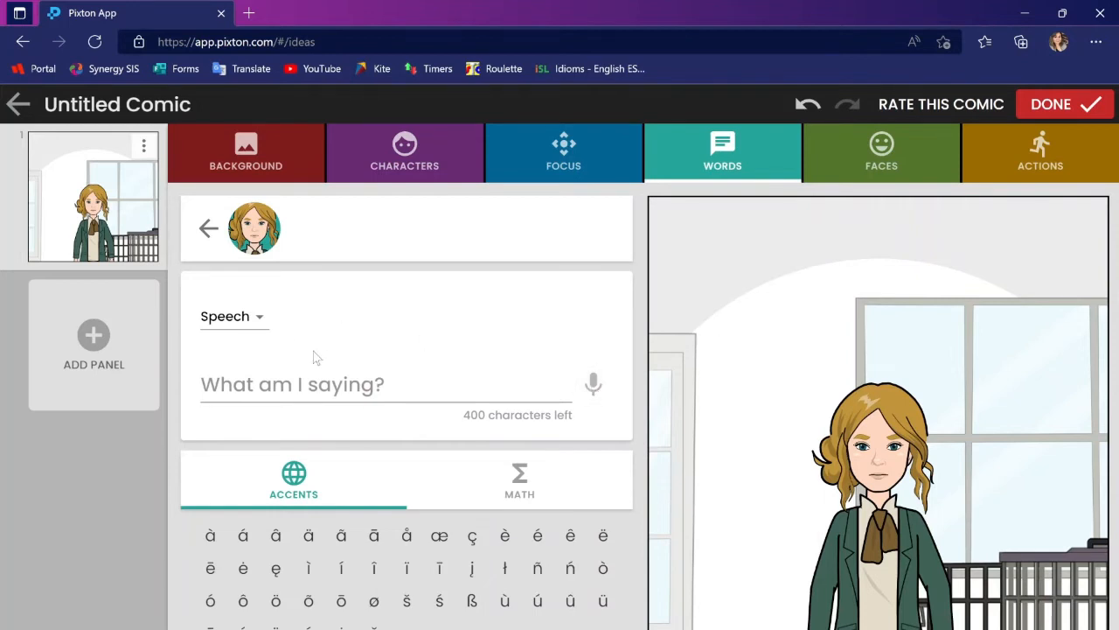
click(308, 373)
text(tes)
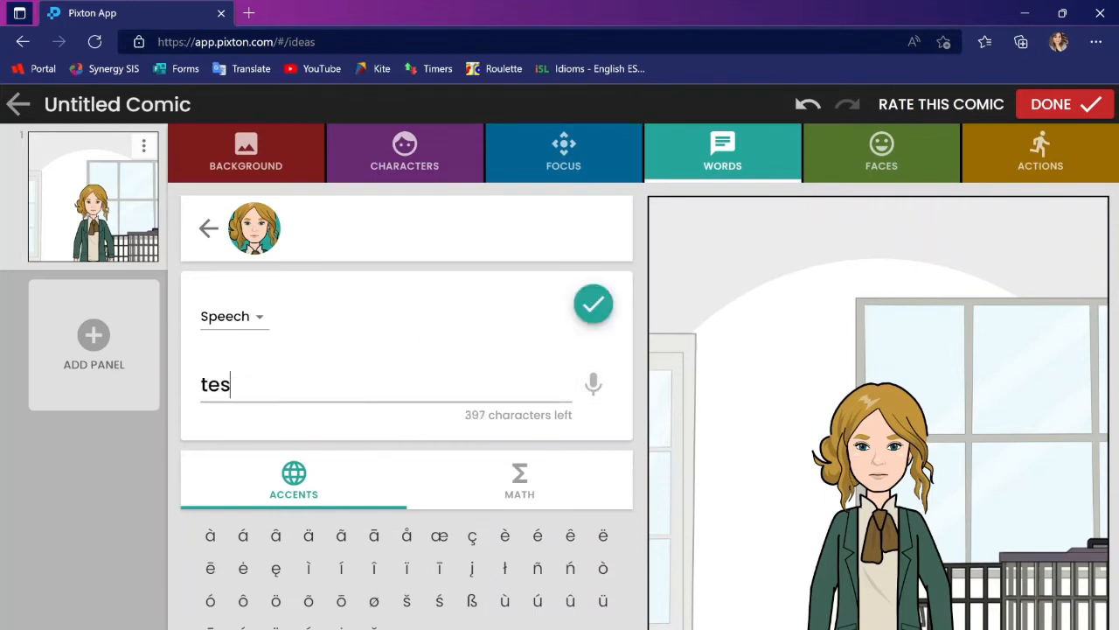
text(ting 123)
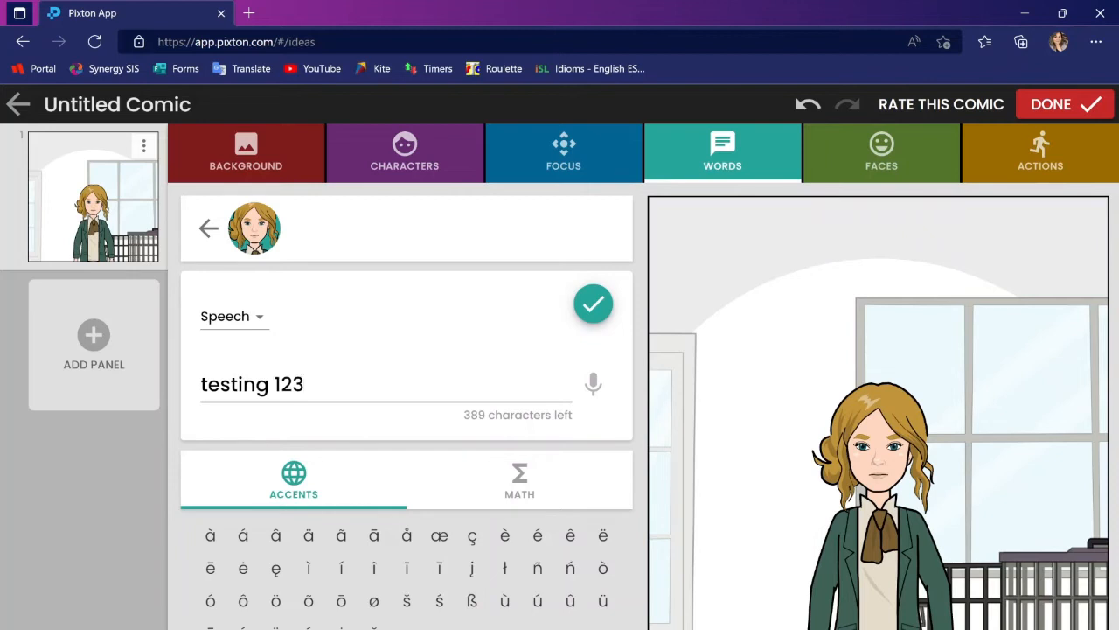
click(593, 303)
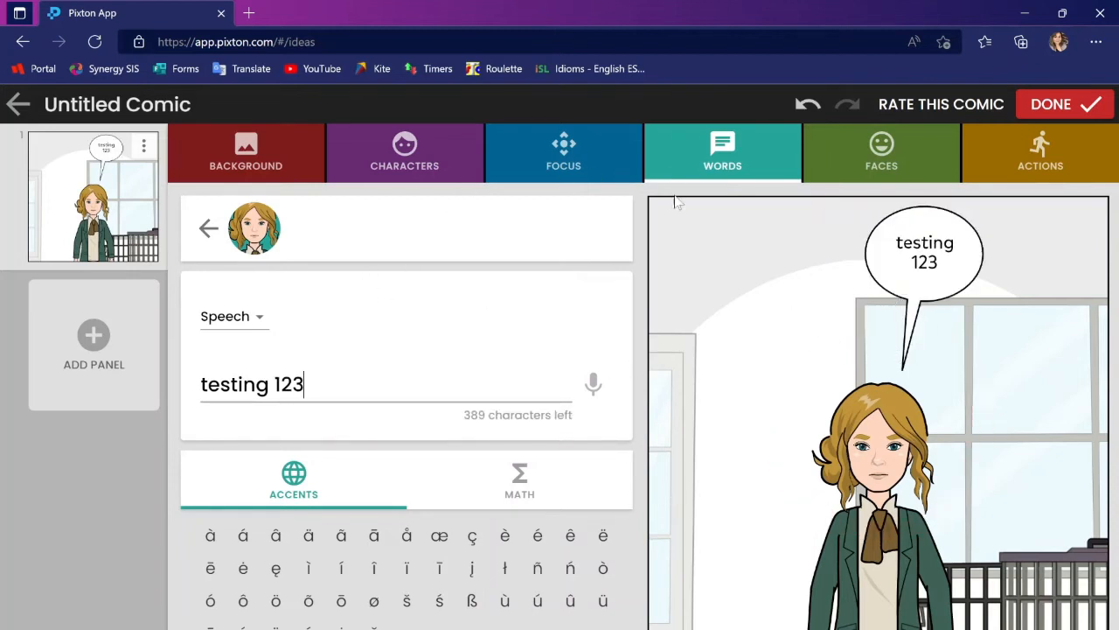
Give the woman a worried facial expression and the standing pose with both hands held to her head
click(868, 156)
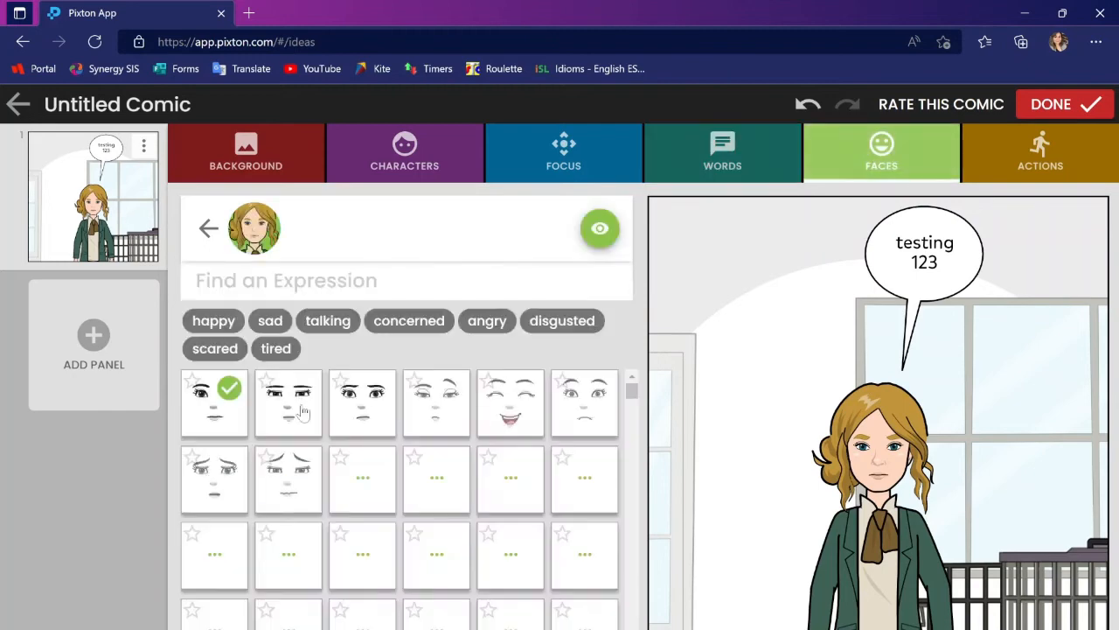
click(436, 478)
click(1040, 158)
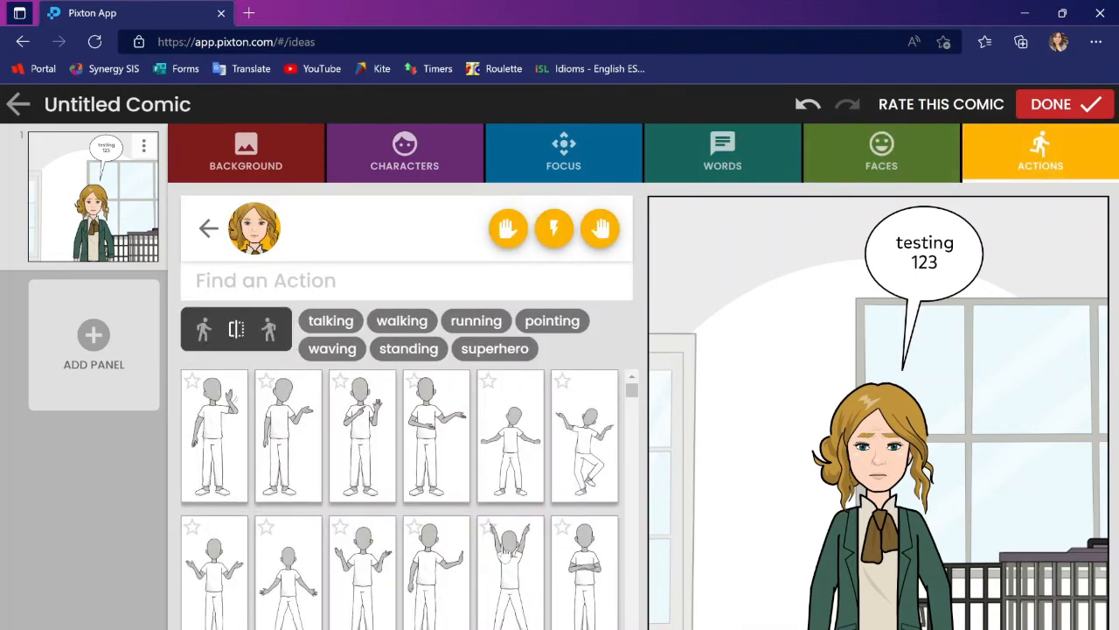
drag(632, 398, 625, 426)
scroll(625, 426, down, 2)
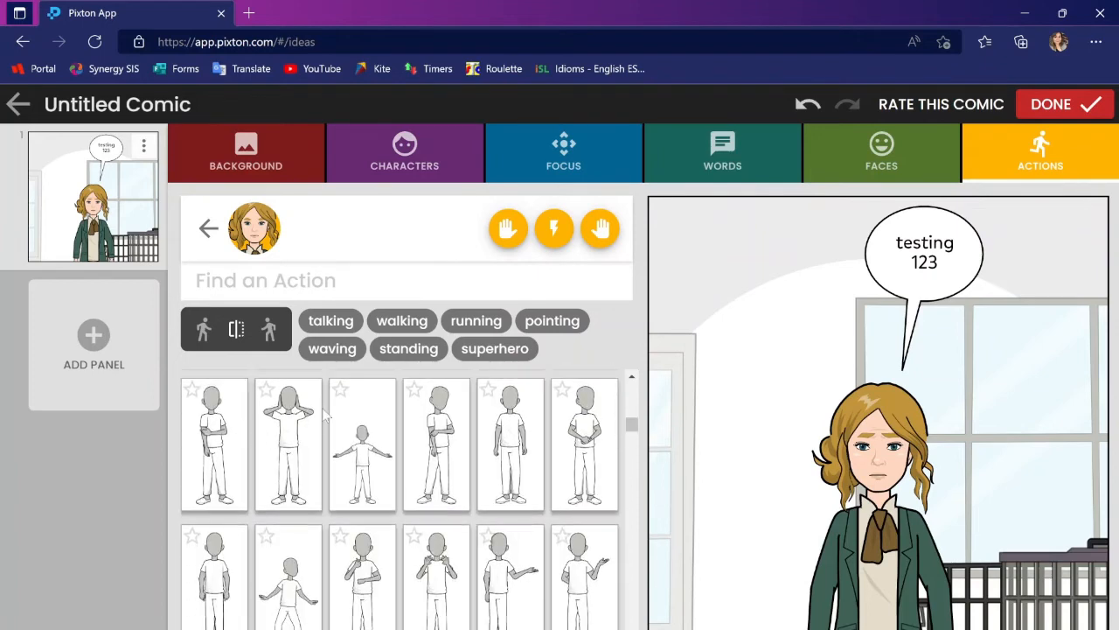
click(284, 432)
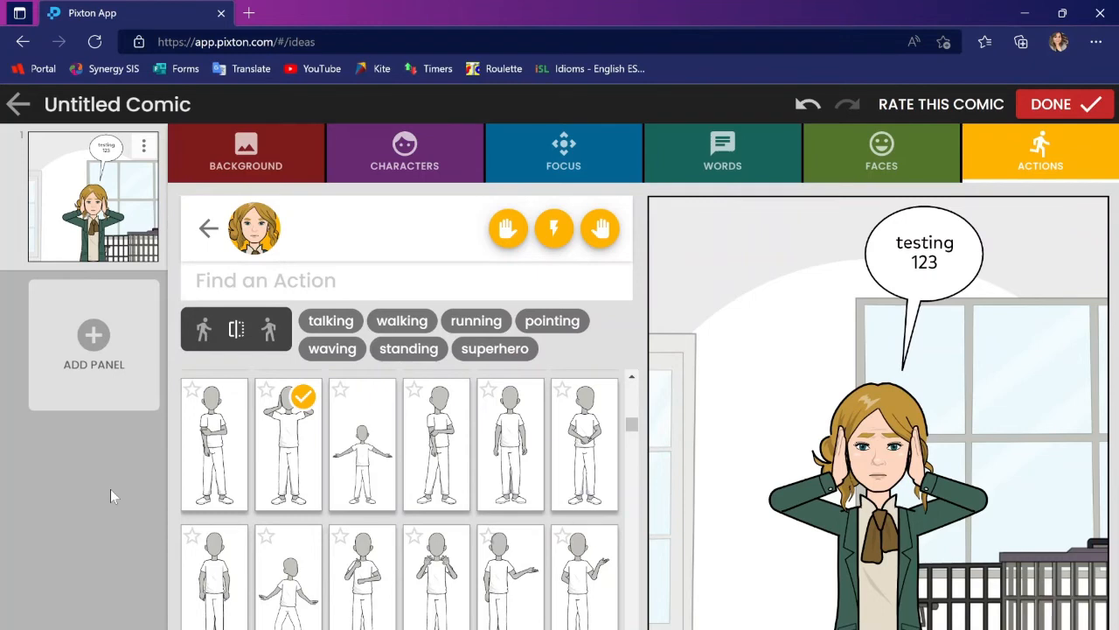
Leave the comic editor and return to the educator dashboard
click(18, 109)
click(24, 173)
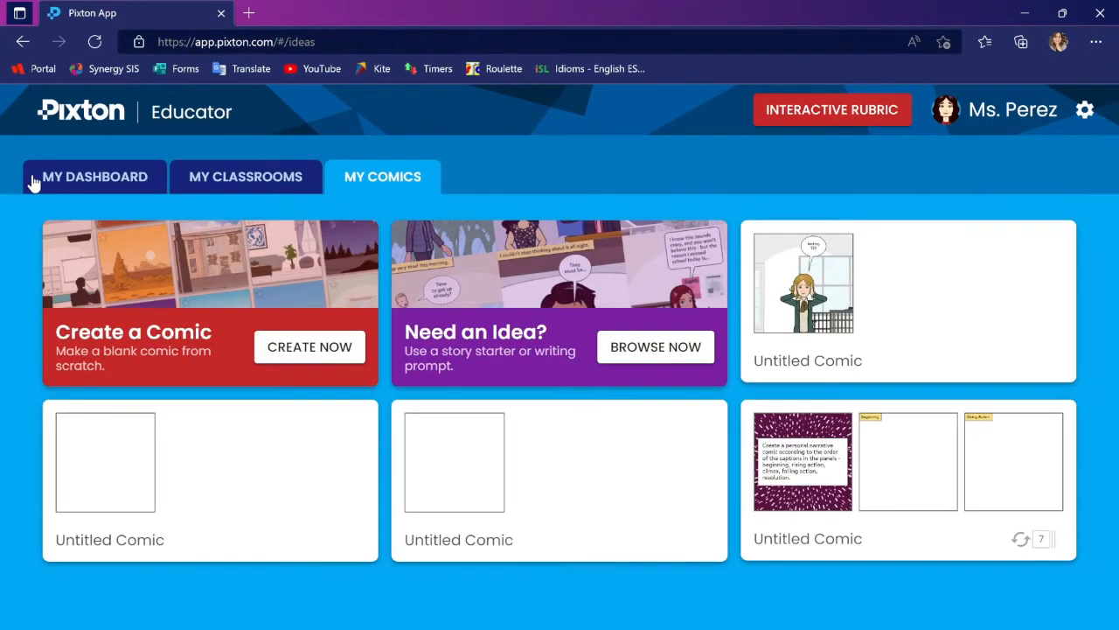
click(73, 179)
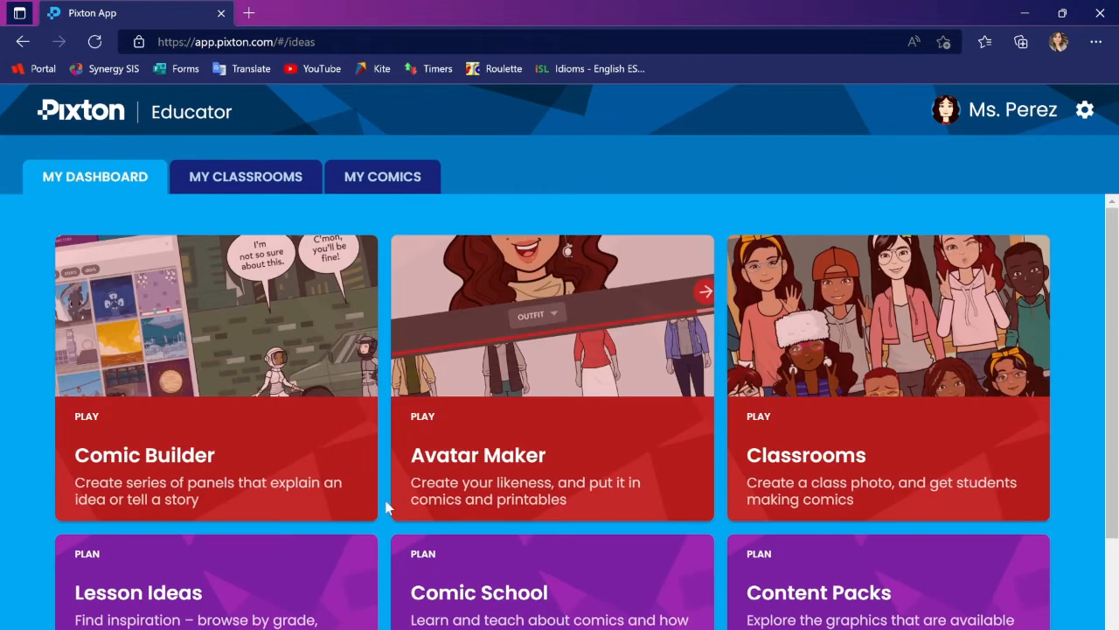
Open Lesson Ideas and filter the lessons to grade level 9 and the Narrative objective
scroll(512, 593, down, 3)
scroll(514, 598, up, 2)
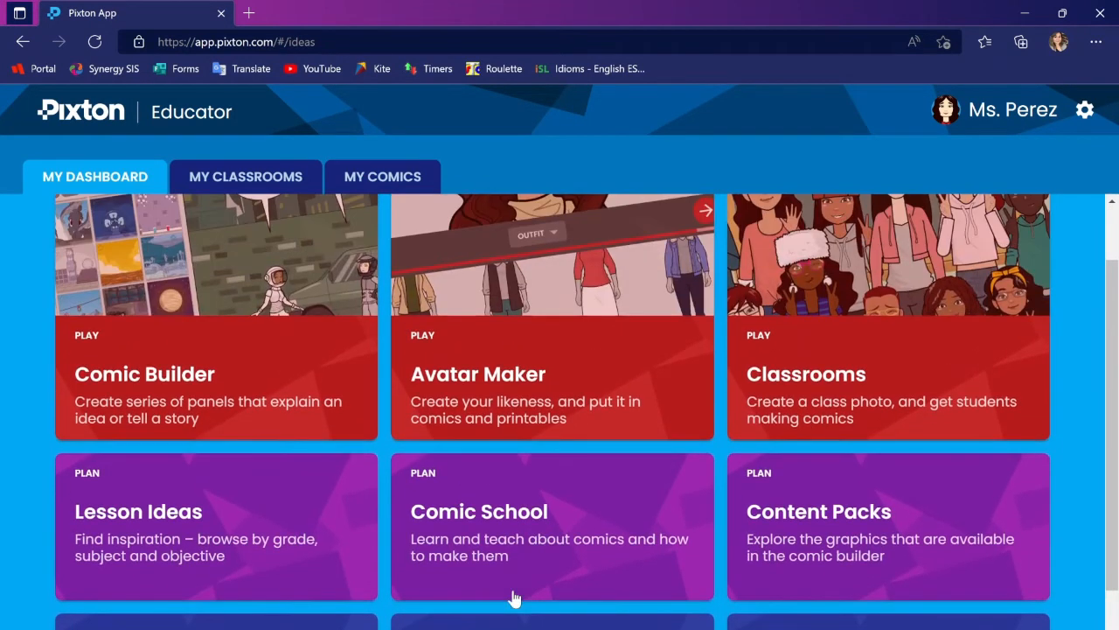
scroll(512, 600, down, 2)
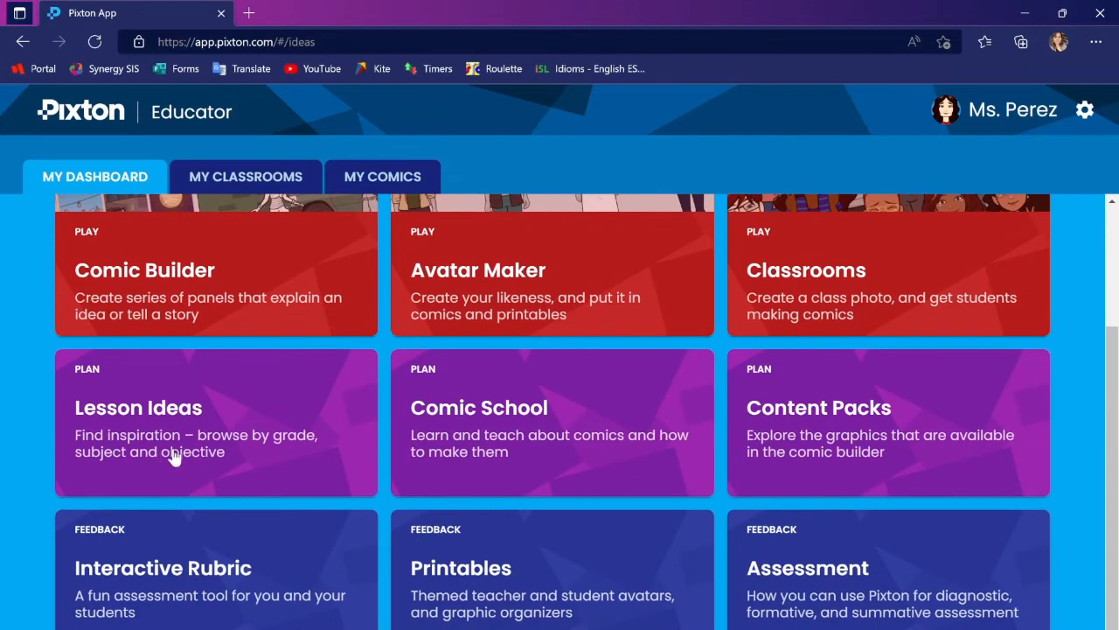
click(174, 458)
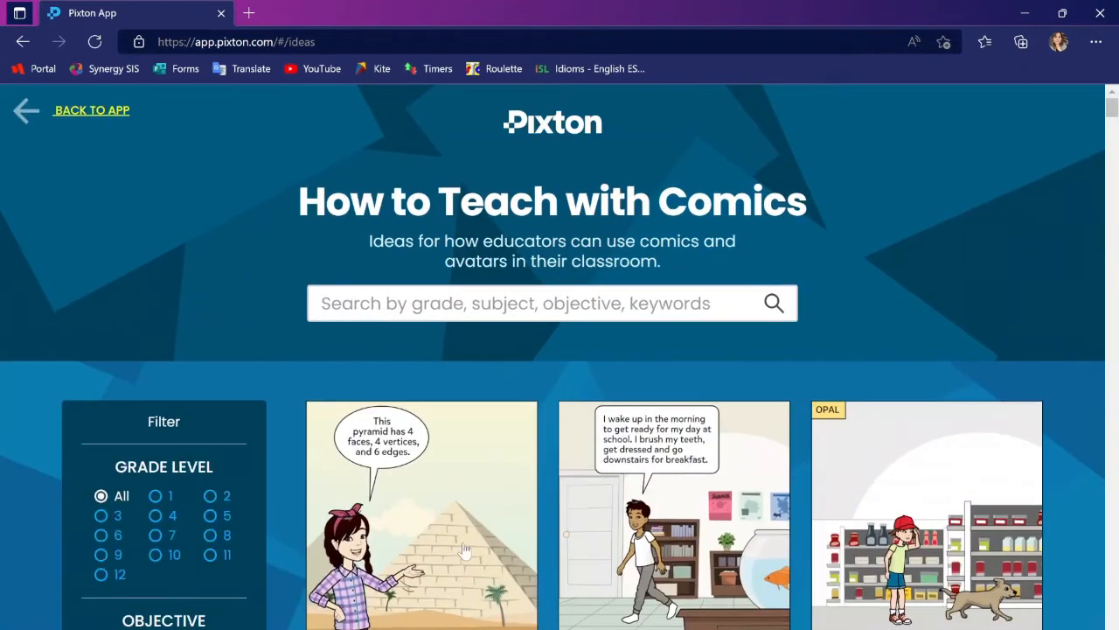
scroll(464, 549, down, 2)
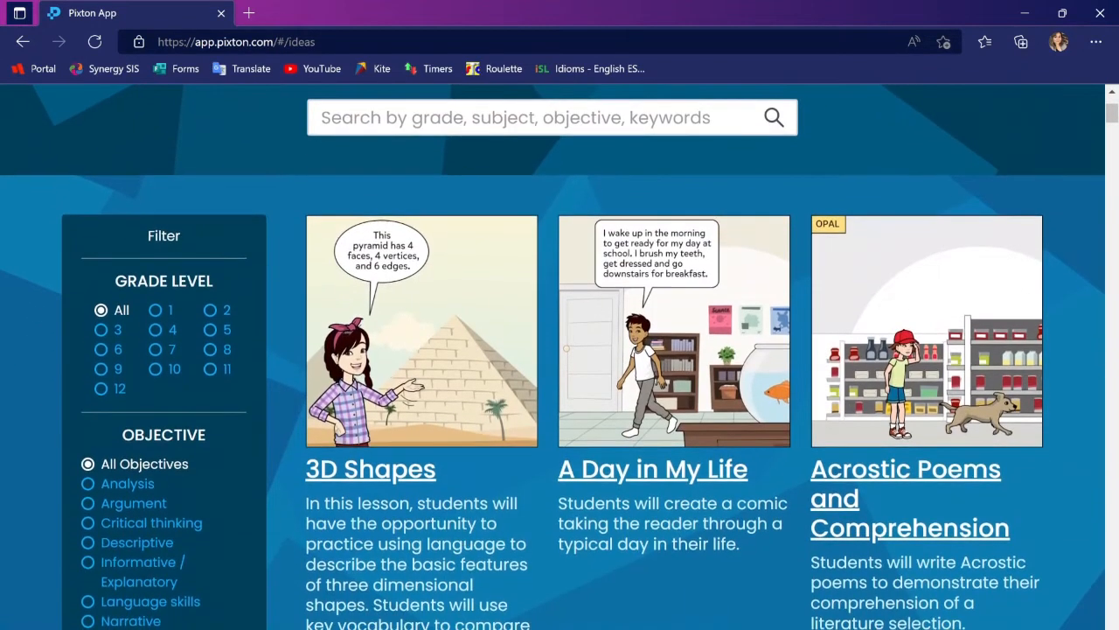
click(102, 369)
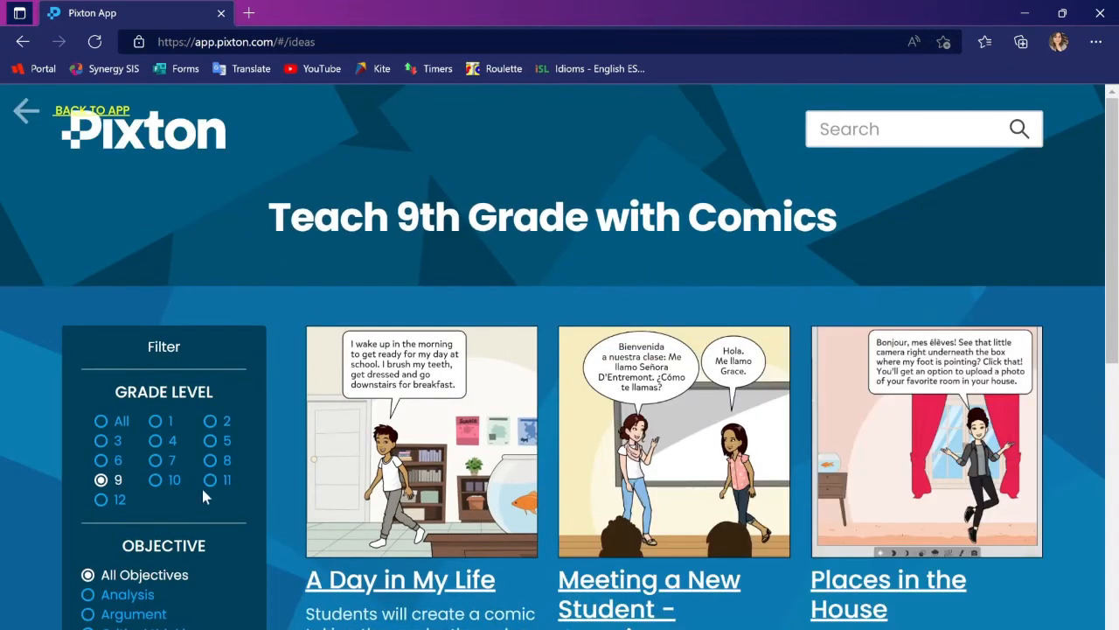
scroll(199, 477, down, 3)
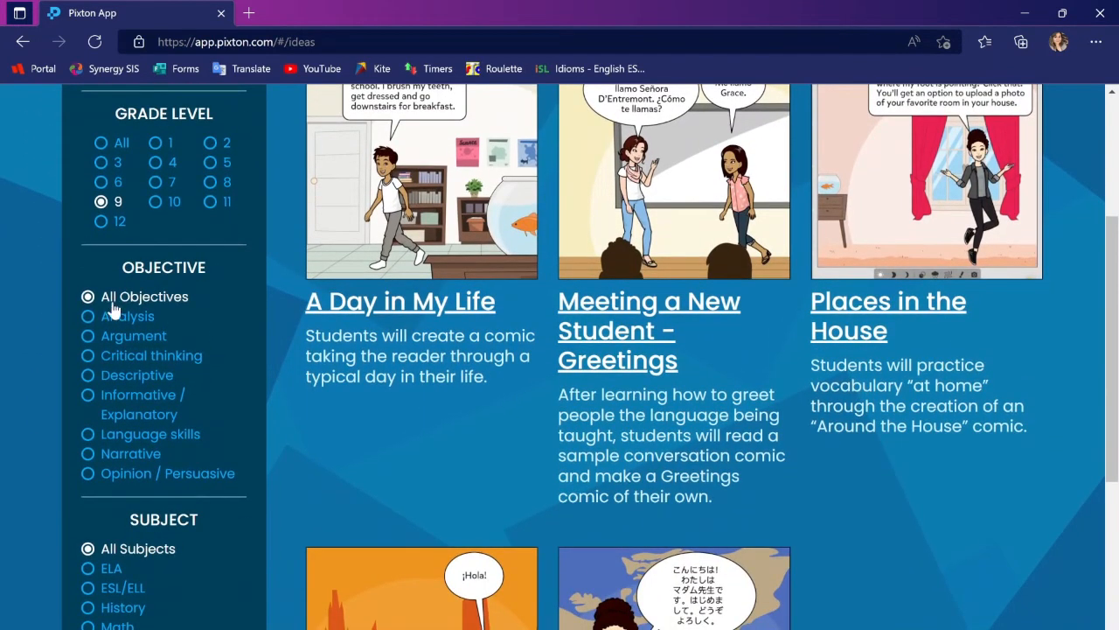
click(88, 455)
Open the lesson A Day in My Life and add its sample comic to My Comics
click(441, 383)
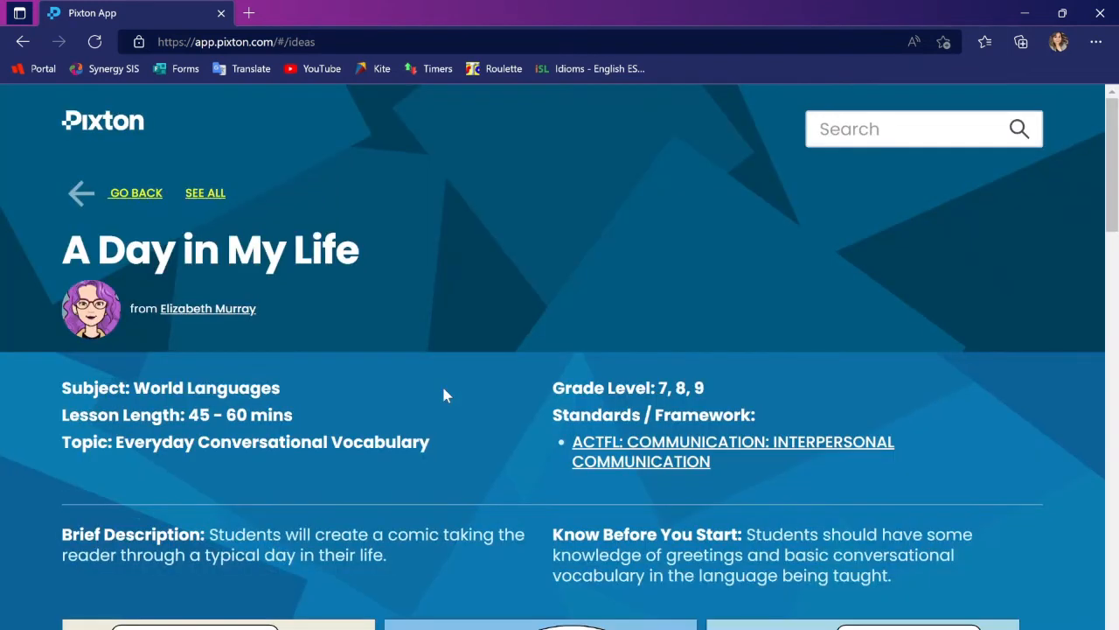
scroll(441, 384, down, 3)
scroll(588, 424, down, 6)
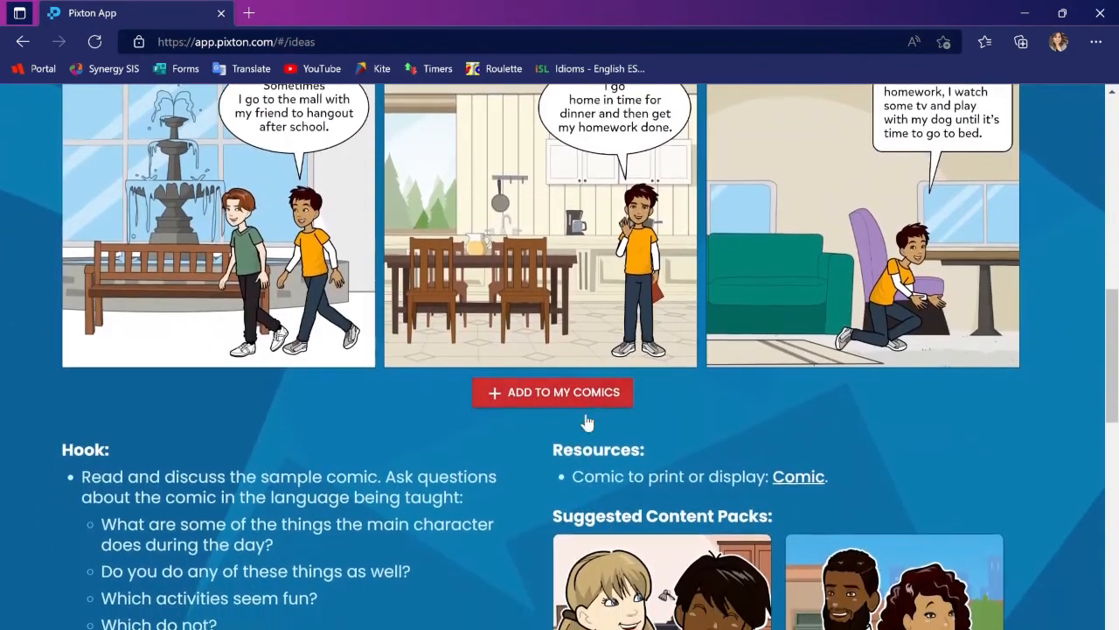
click(544, 395)
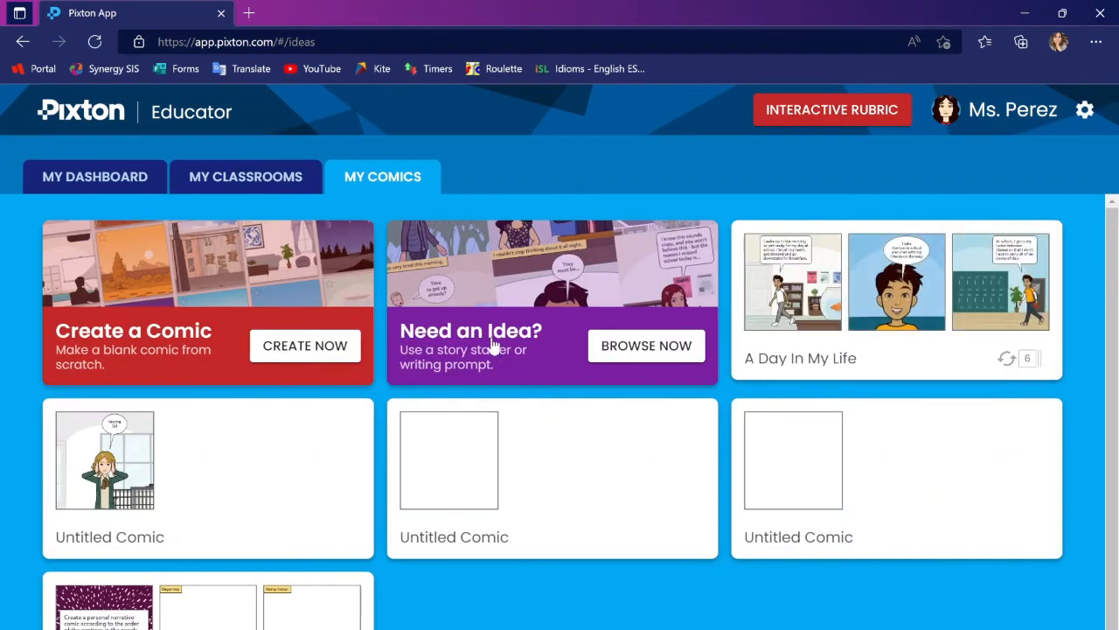
Browse the story starters and writing prompts, filtering them by the Narrative objective
click(494, 345)
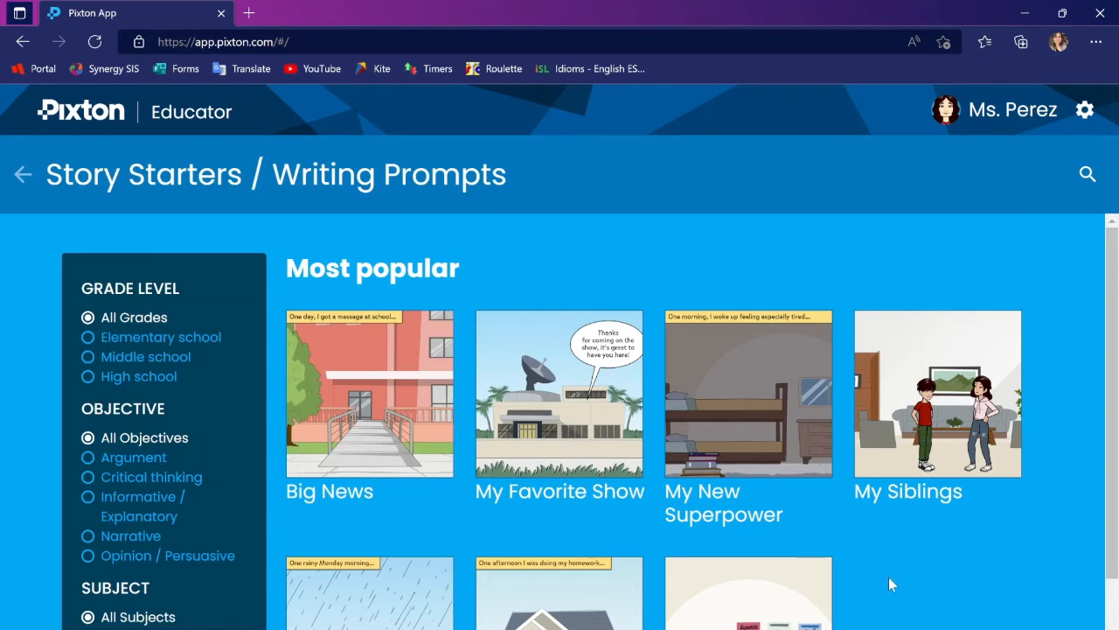
scroll(889, 577, down, 3)
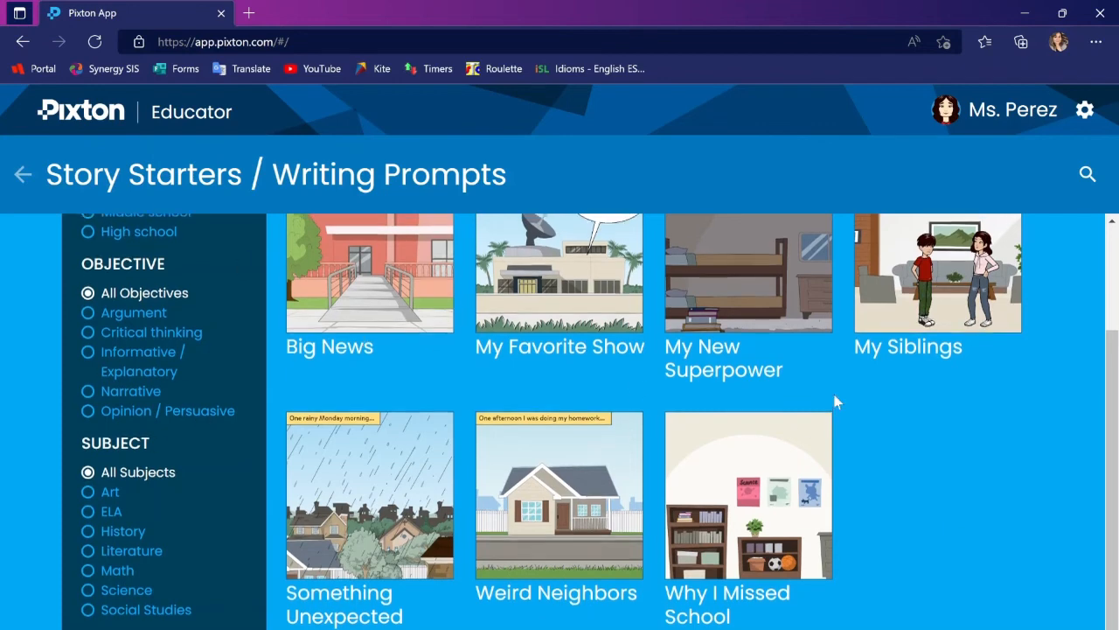
scroll(835, 402, up, 1)
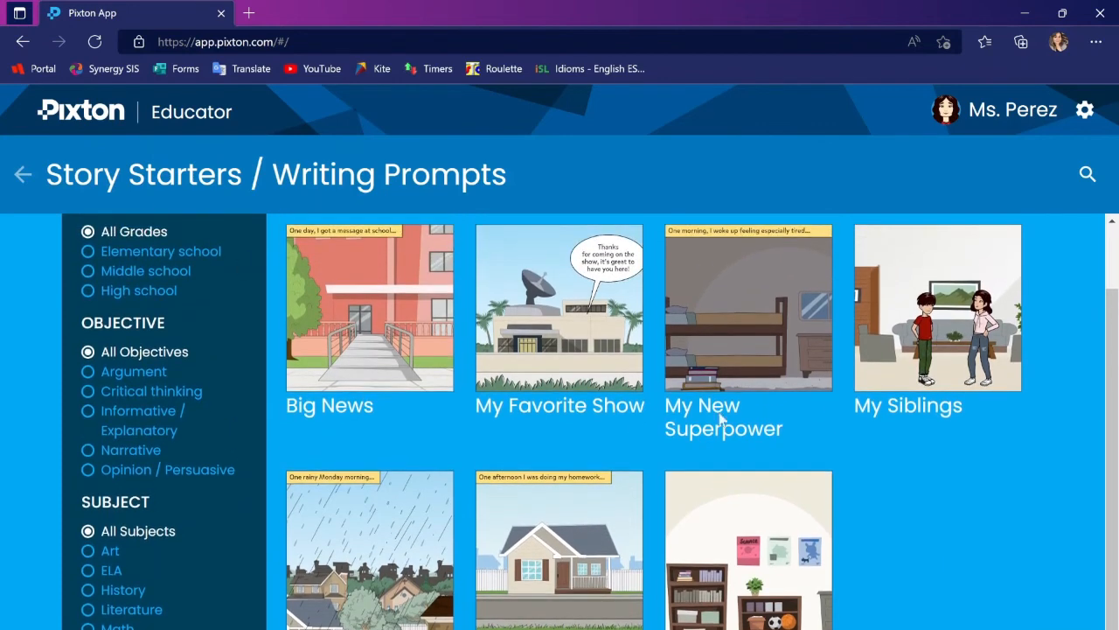
click(89, 450)
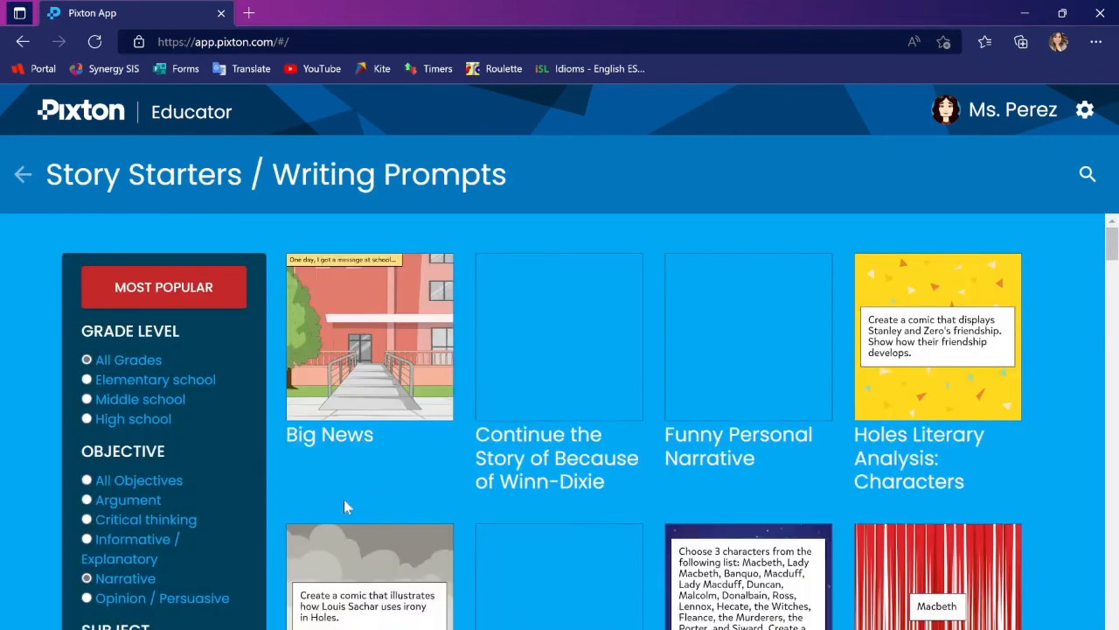
scroll(420, 499, down, 2)
scroll(420, 505, down, 5)
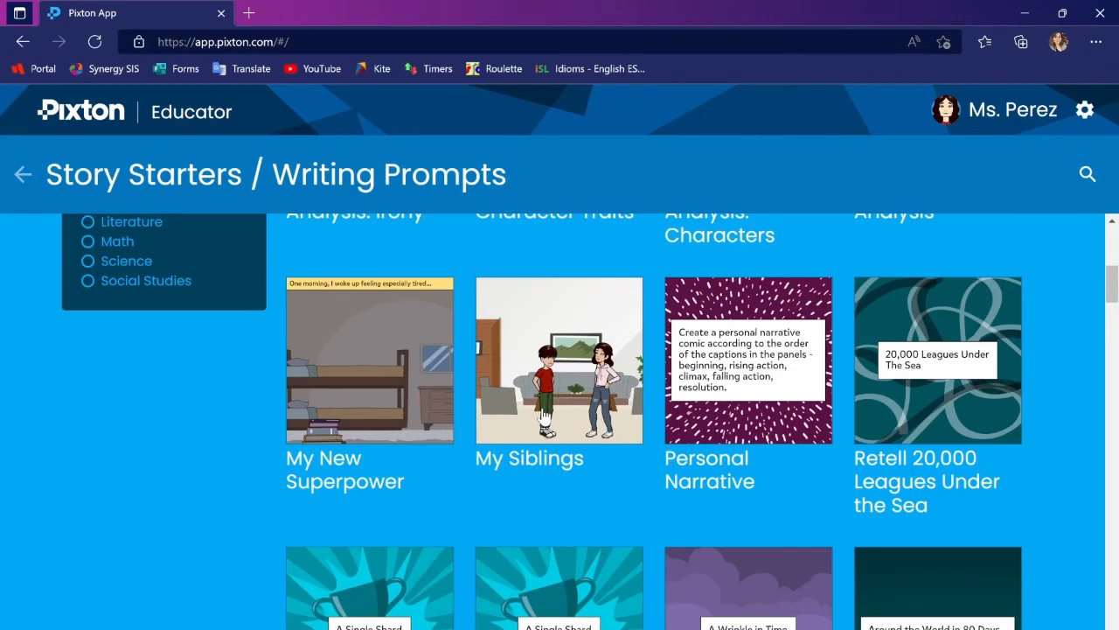
scroll(544, 419, up, 6)
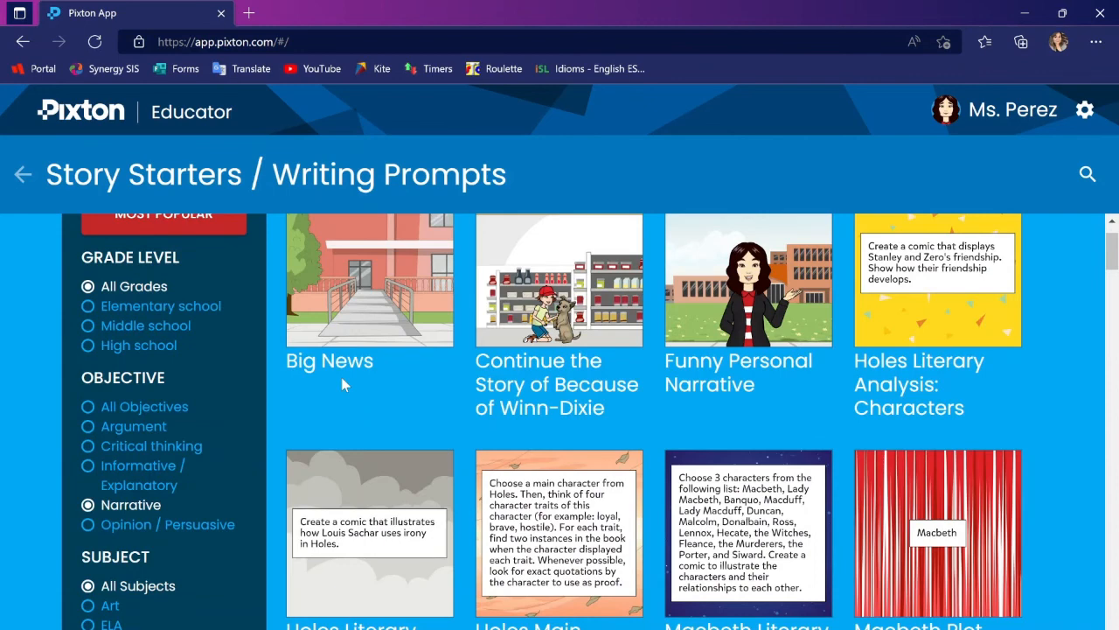
scroll(485, 444, up, 1)
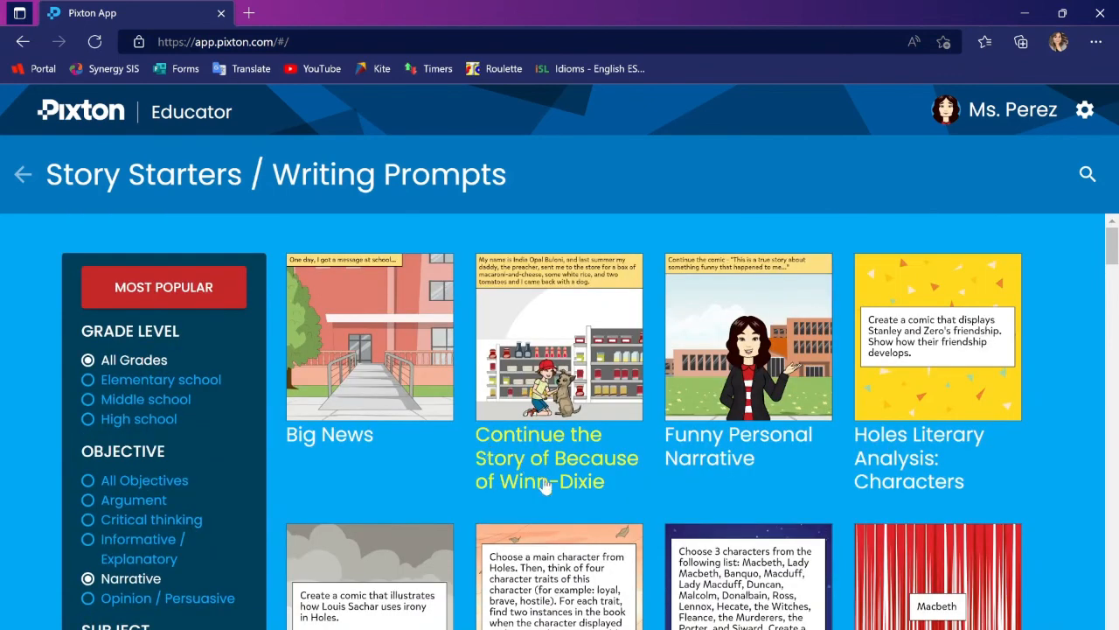